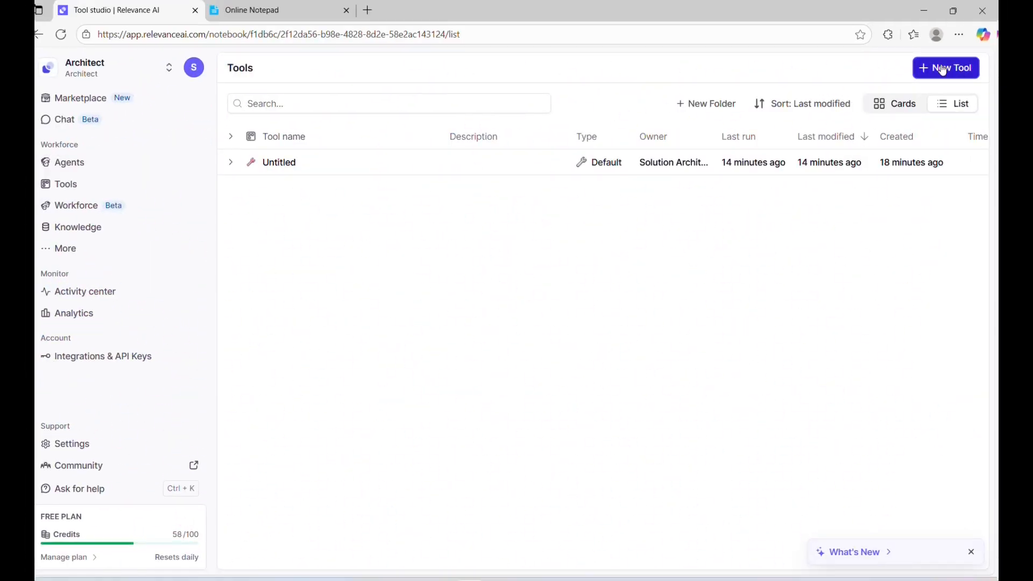
Step: Create a new tool titled "linkedIn Interviewer" with the description "This tool will get linkedIn Interviewers detail"
{"action": "left_click", "coordinate": [942, 67]}
{"action": "left_click", "coordinate": [628, 406]}
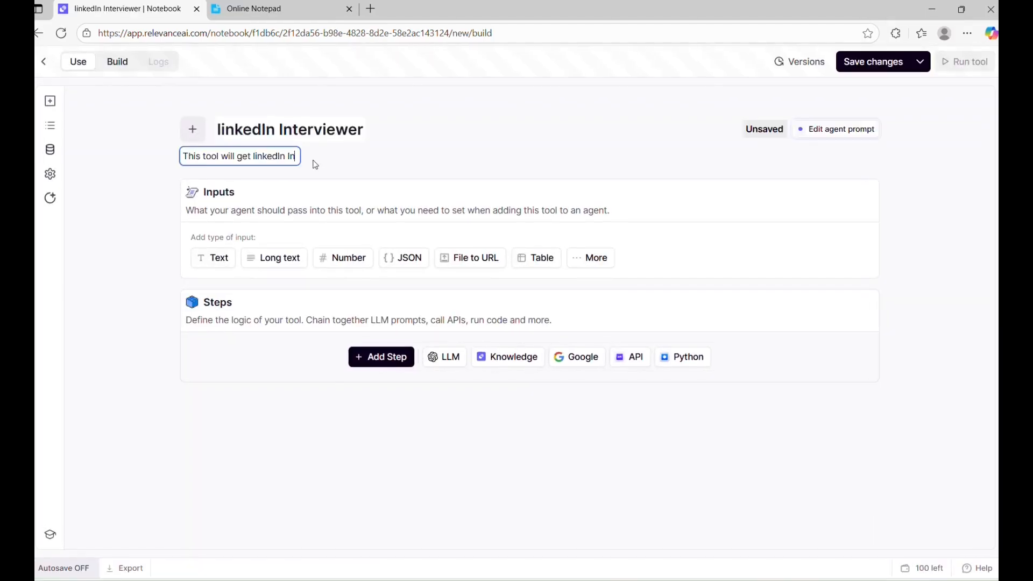
{"action": "type", "text": "erviewers detail"}
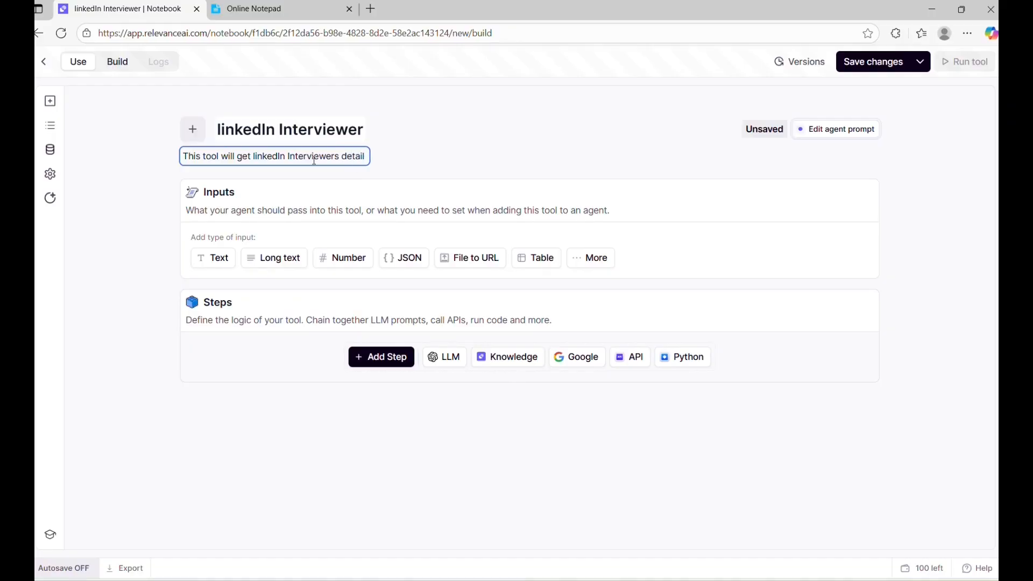
{"action": "left_click", "coordinate": [308, 192]}
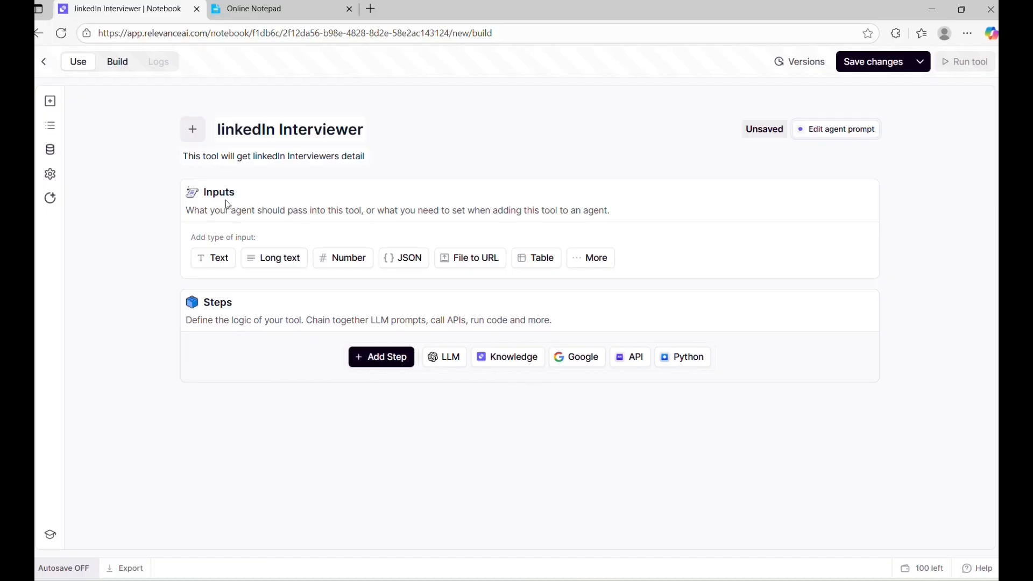
Step: Add a text input named "linked in url" and set its variable name to linkedin_url
{"action": "left_click_drag", "start_coordinate": [215, 212], "coordinate": [209, 211]}
{"action": "left_click", "coordinate": [215, 259]}
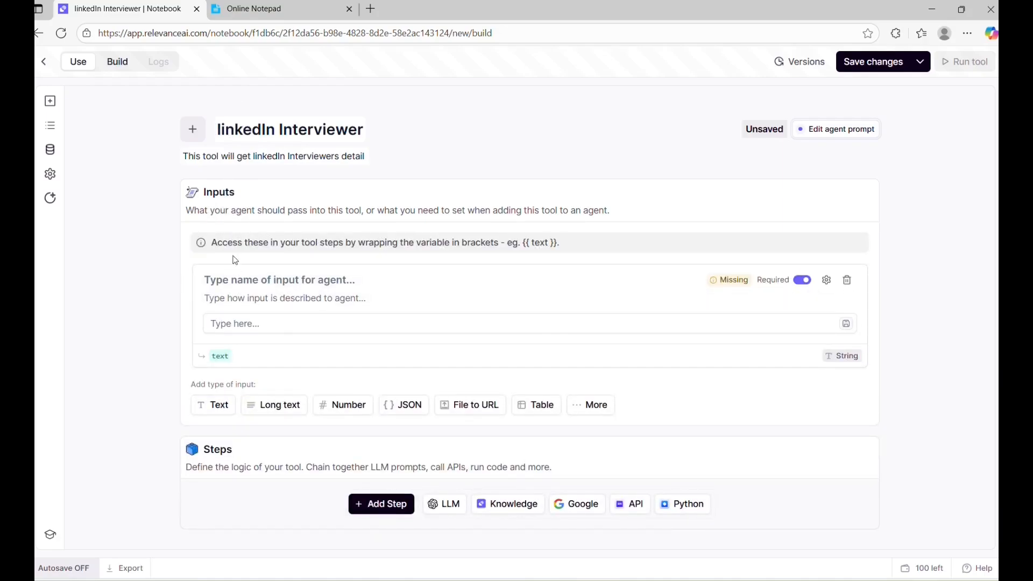
{"action": "left_click", "coordinate": [227, 280]}
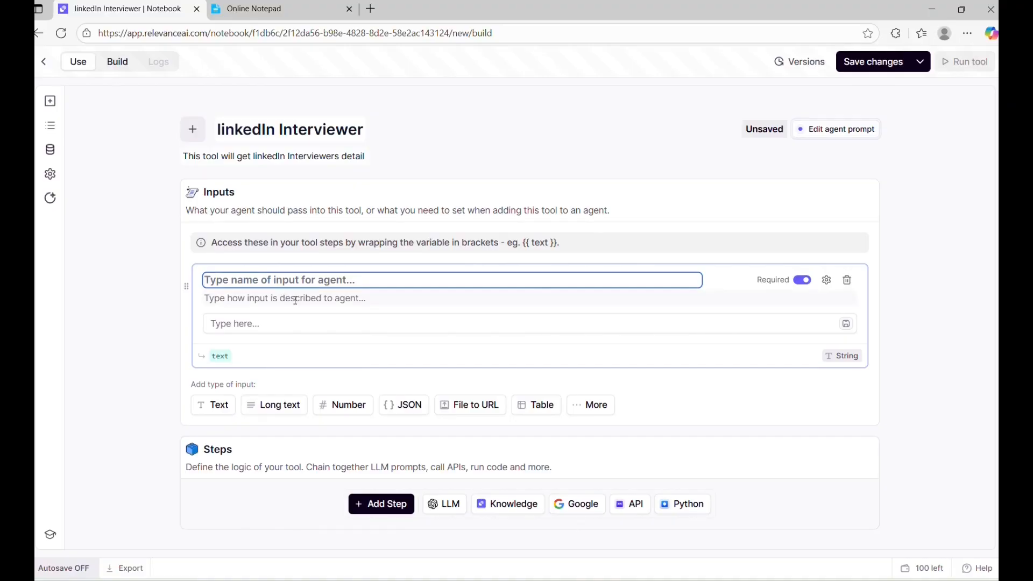
{"action": "type", "text": "linked i url"}
{"action": "key", "text": "Left"}
{"action": "key", "text": "Left"}
{"action": "key", "text": "Left"}
{"action": "key", "text": "Left"}
{"action": "type", "text": "n"}
{"action": "double_click", "coordinate": [220, 356]}
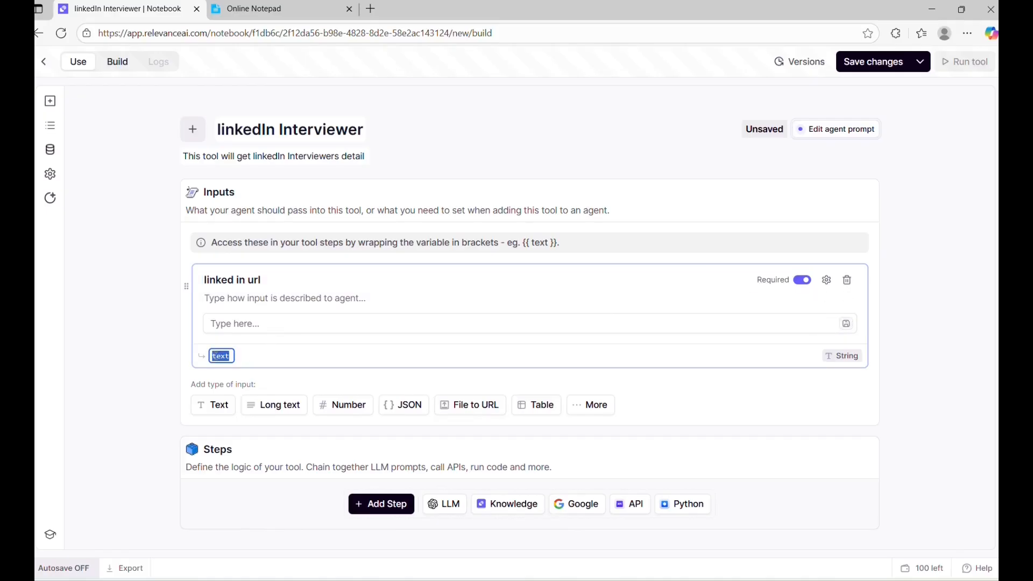
{"action": "type", "text": "linkedin_url"}
Step: Search the tool steps for "linkedin" and add the "RapidAPI - Get a LinkedIn Profile/Company and Posts" step
{"action": "left_click", "coordinate": [403, 503]}
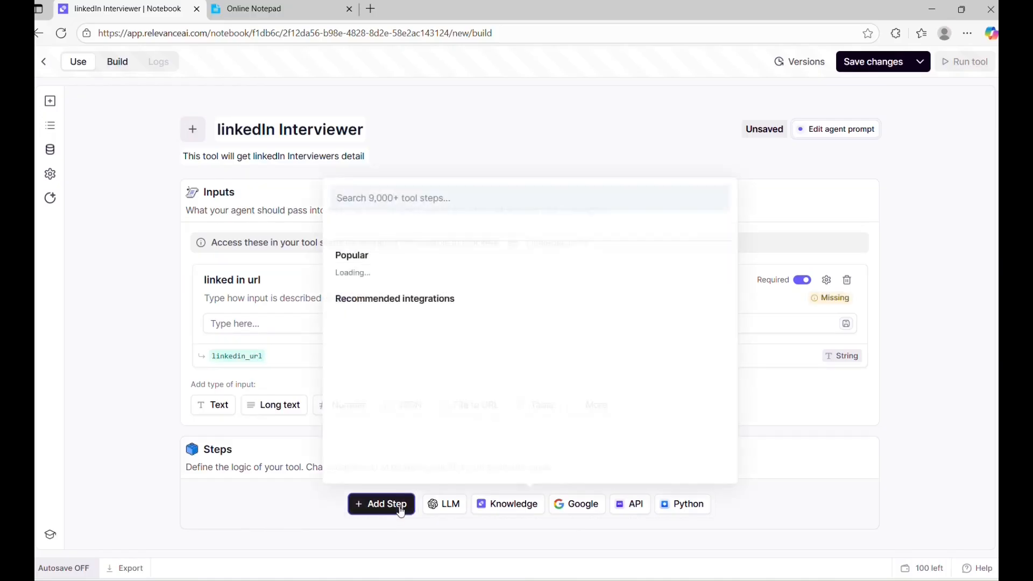
{"action": "left_click", "coordinate": [413, 198]}
{"action": "type", "text": "linkedin"}
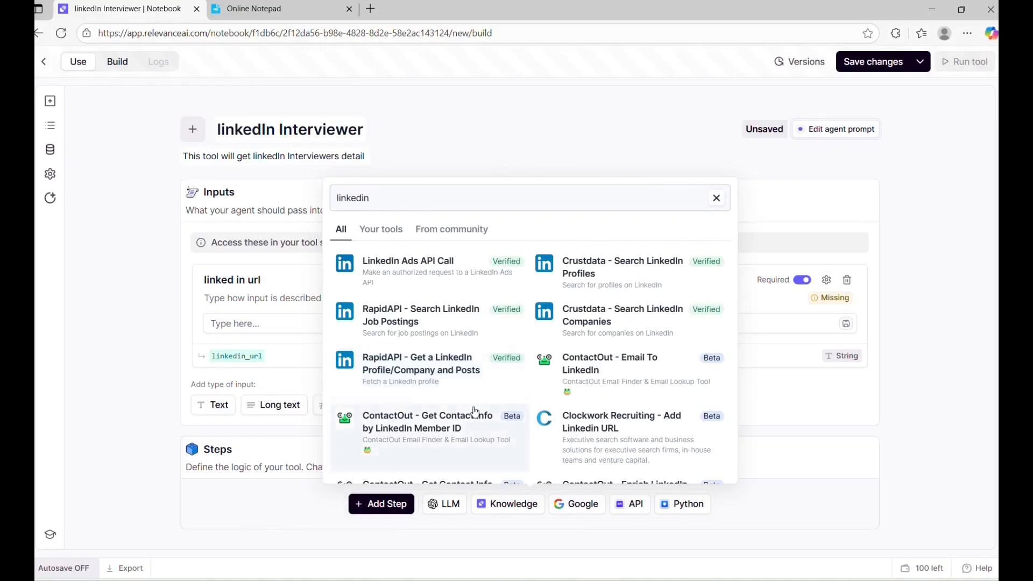
{"action": "left_click", "coordinate": [438, 378]}
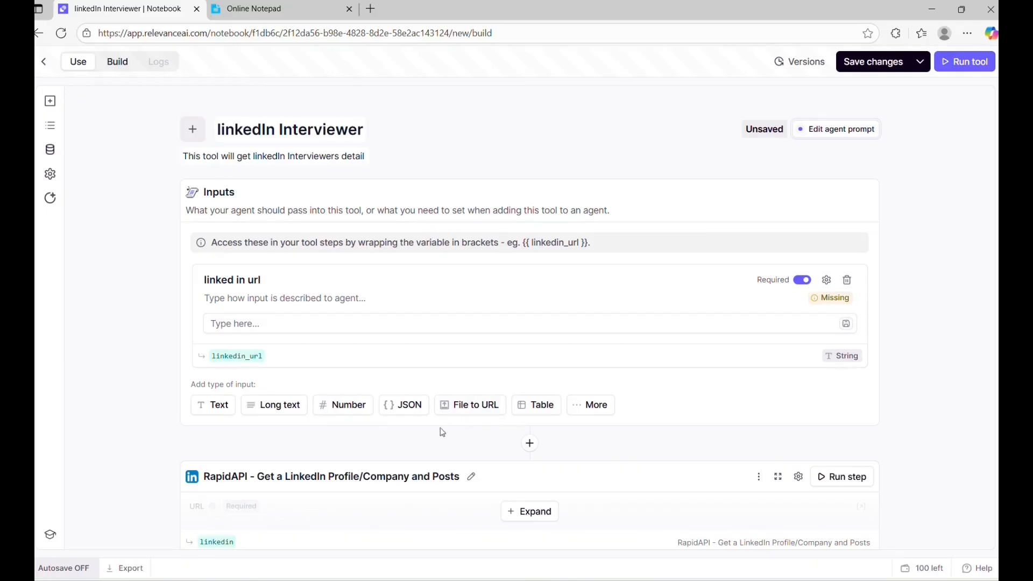
Step: Configure the RapidAPI step with the linkedin_url variable as its URL and Get User Profile as its method
{"action": "scroll", "coordinate": [376, 377], "scroll_direction": "down", "scroll_amount": 3}
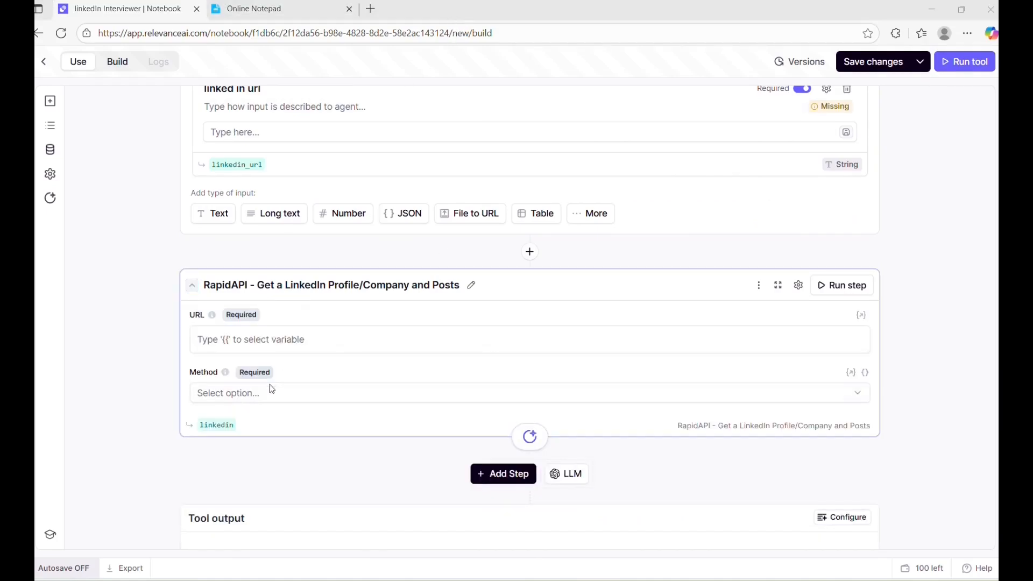
{"action": "left_click", "coordinate": [259, 341]}
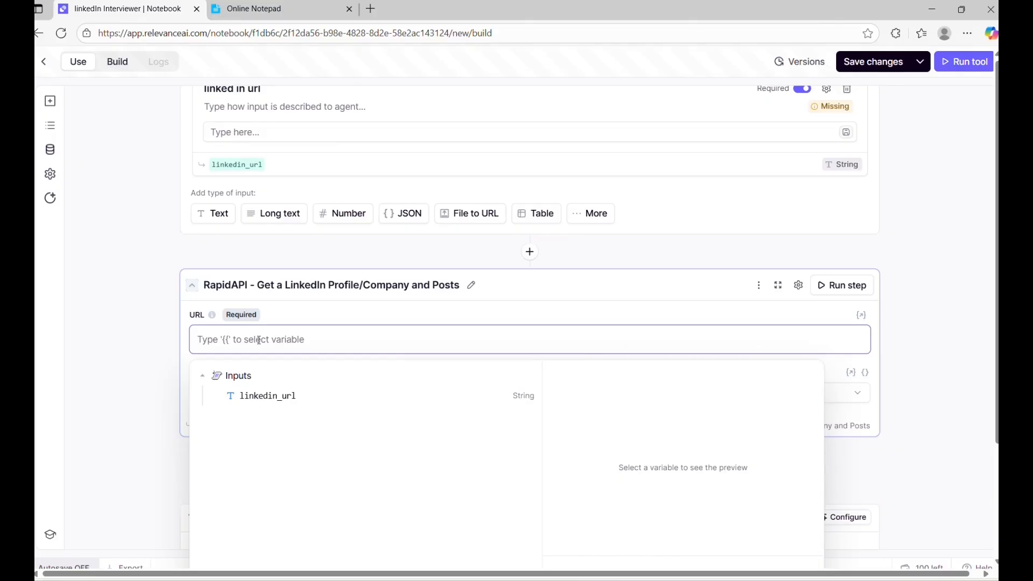
{"action": "left_click", "coordinate": [268, 396]}
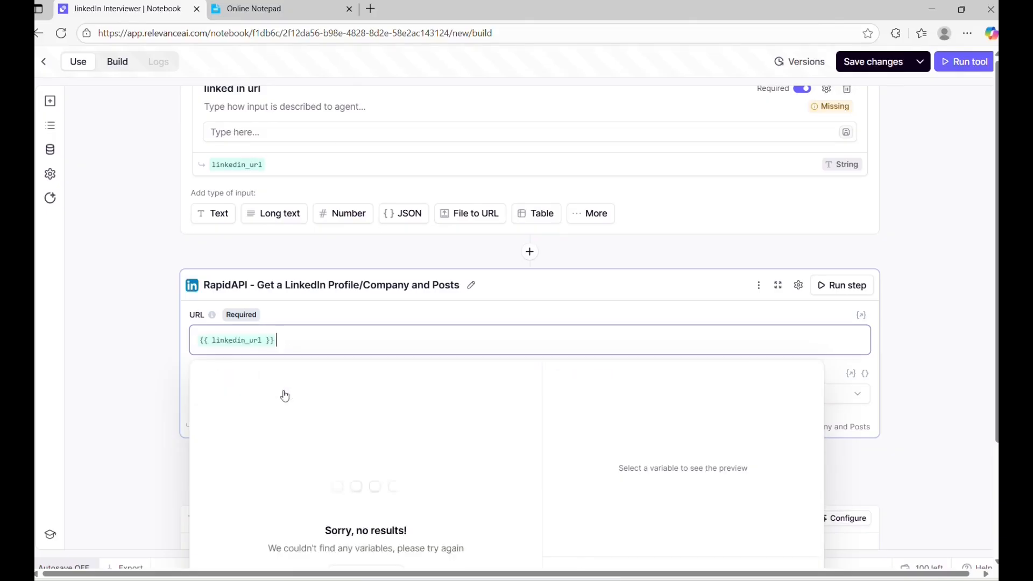
{"action": "left_click", "coordinate": [176, 388]}
{"action": "left_click", "coordinate": [242, 399]}
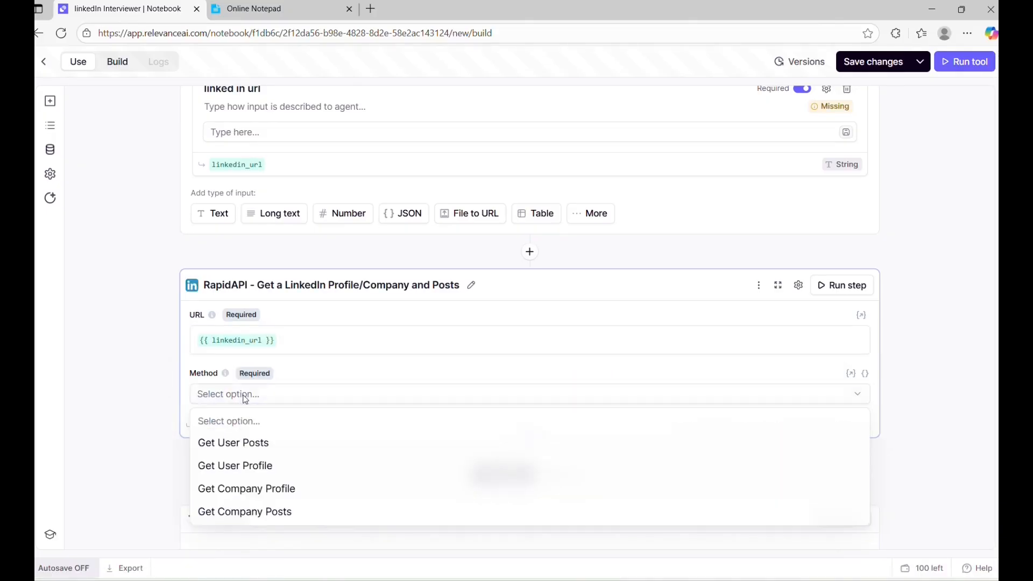
{"action": "left_click", "coordinate": [248, 467]}
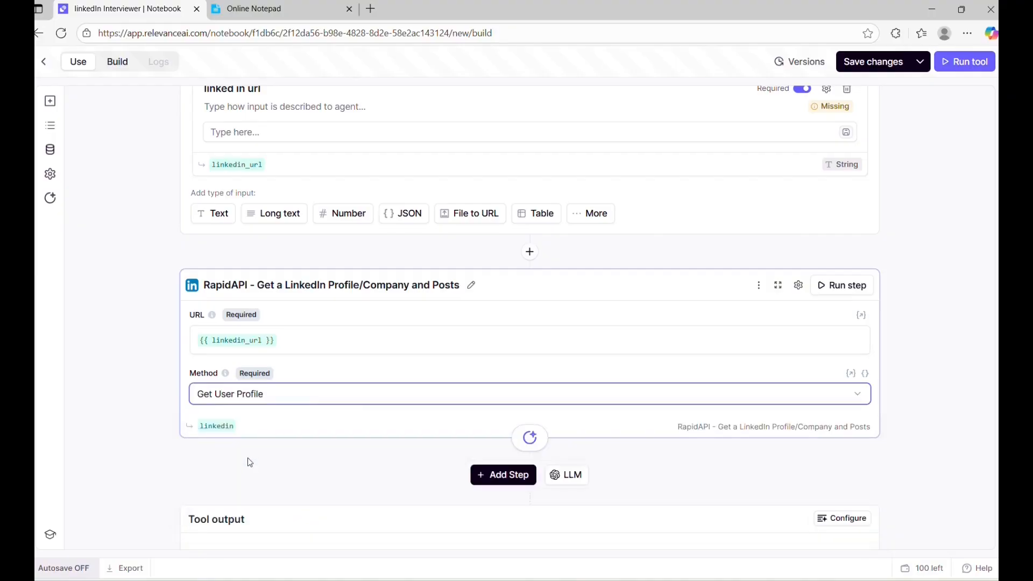
Step: Add an LLM step after the RapidAPI step and set its model to GPT 5 (latest)
{"action": "scroll", "coordinate": [380, 404], "scroll_direction": "down", "scroll_amount": 1}
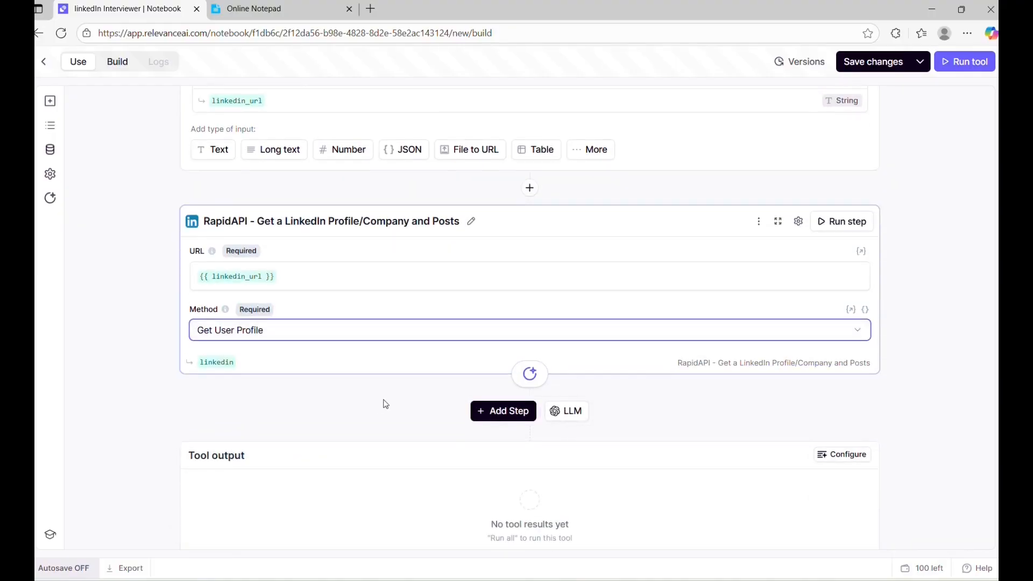
{"action": "left_click", "coordinate": [562, 418]}
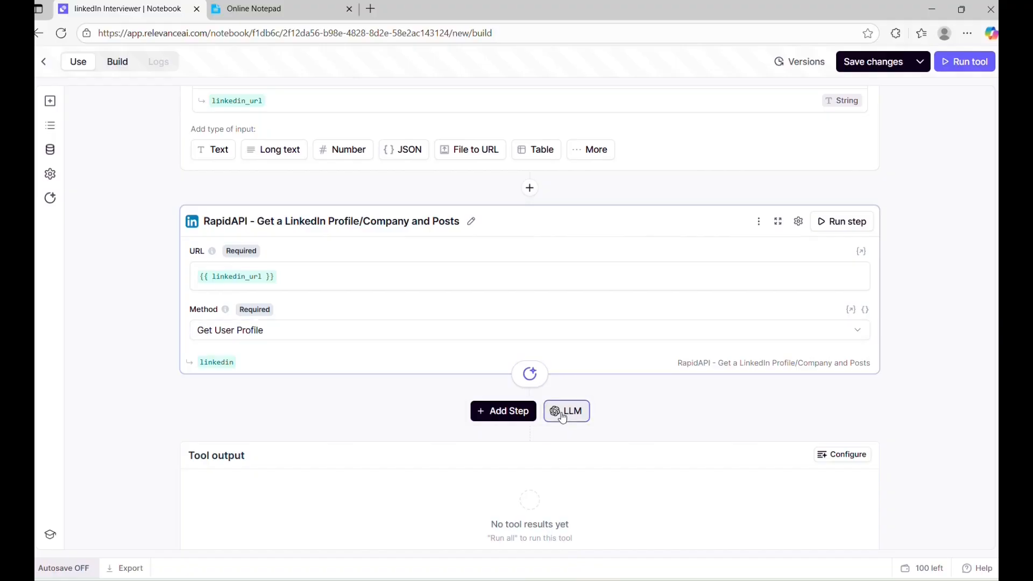
{"action": "scroll", "coordinate": [484, 402], "scroll_direction": "down", "scroll_amount": 3}
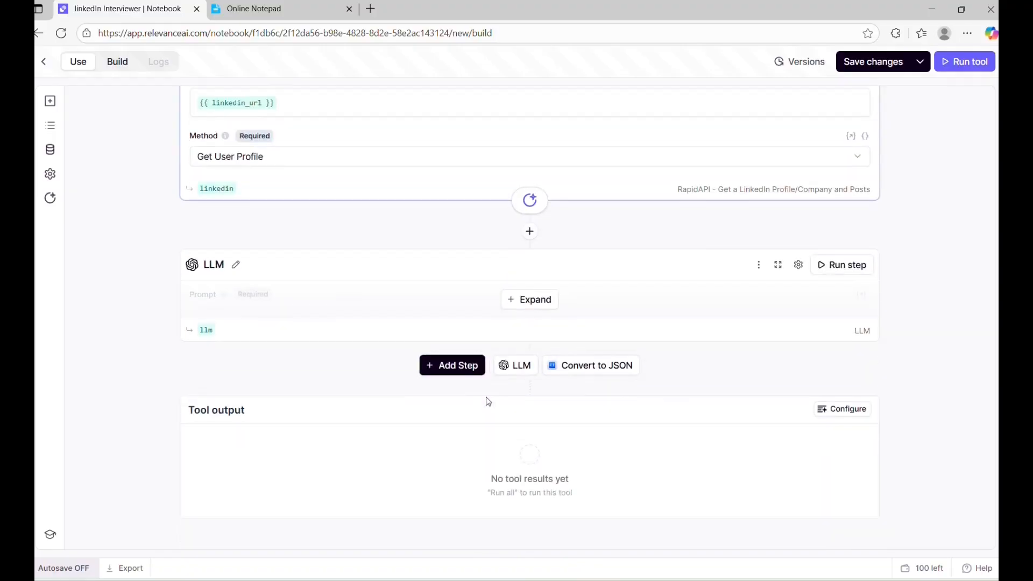
{"action": "left_click", "coordinate": [530, 305]}
{"action": "left_click", "coordinate": [351, 431]}
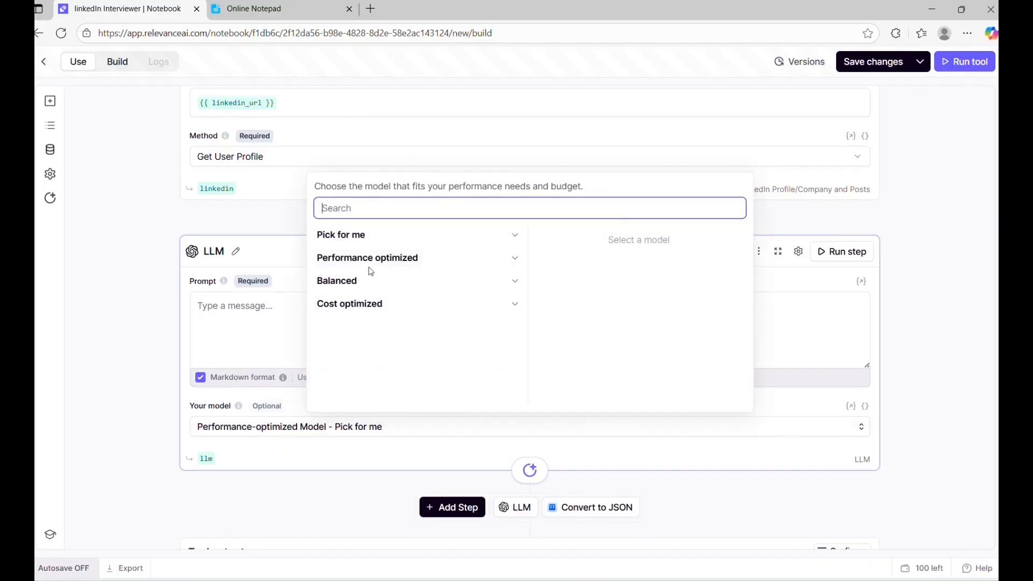
{"action": "type", "text": "cha"}
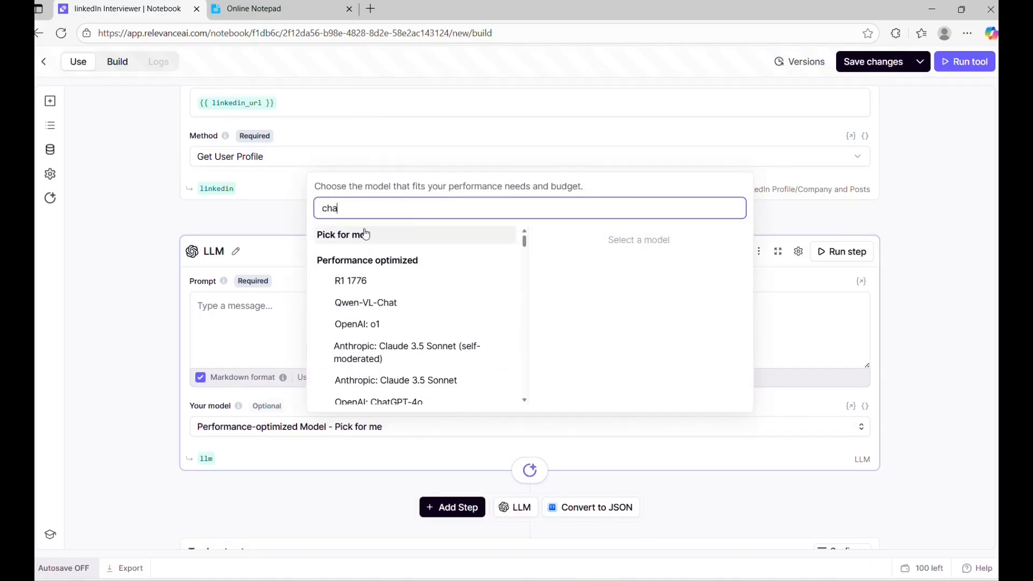
{"action": "type", "text": "tgptopenapi"}
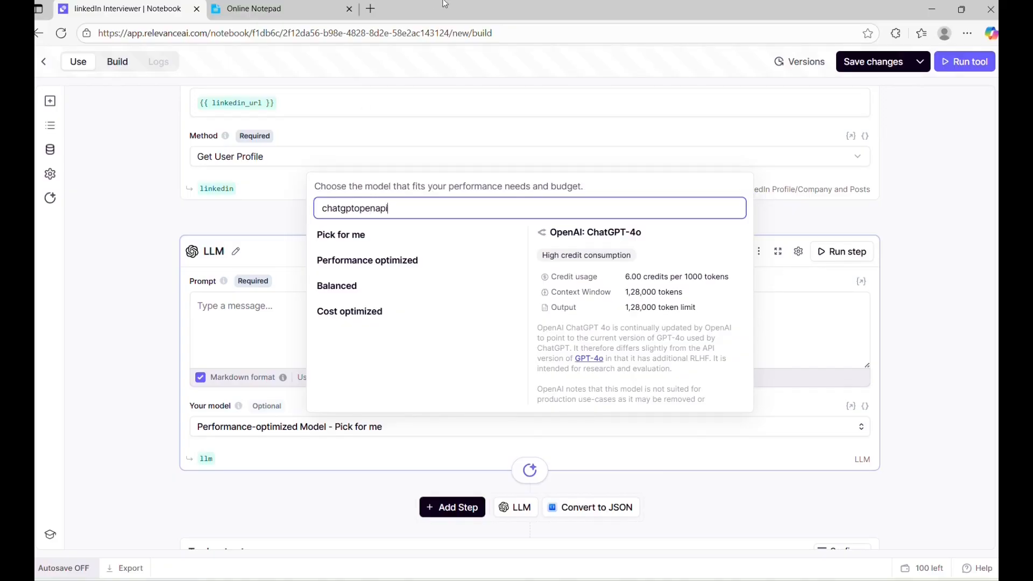
{"action": "key", "text": "ctrl+a"}
{"action": "type", "text": "gpt 5"}
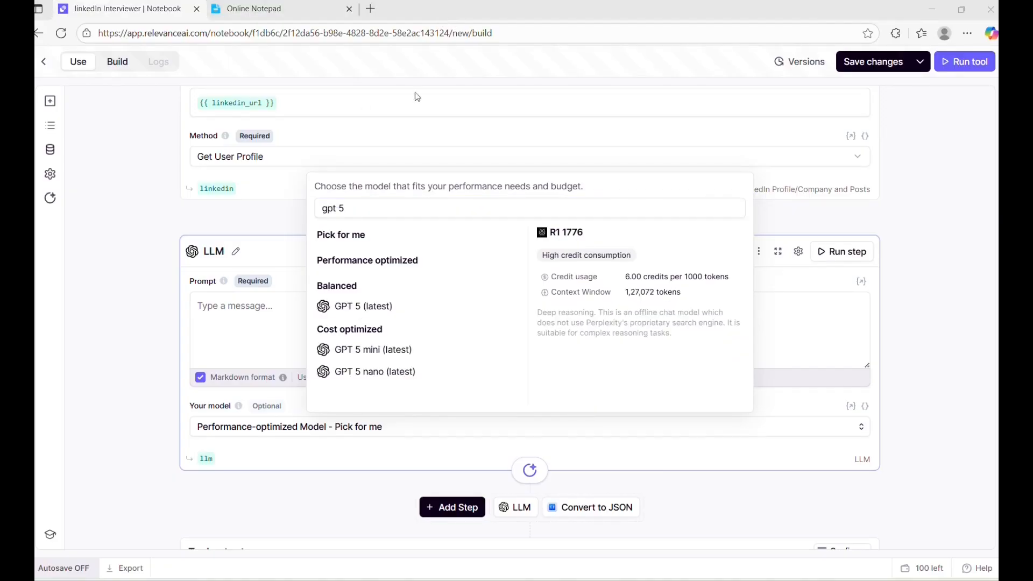
{"action": "left_click", "coordinate": [350, 306]}
Step: Copy the interviewer summary prompt from Online Notepad into the LLM step's prompt and append the linkedin.data variable
{"action": "left_click", "coordinate": [275, 316]}
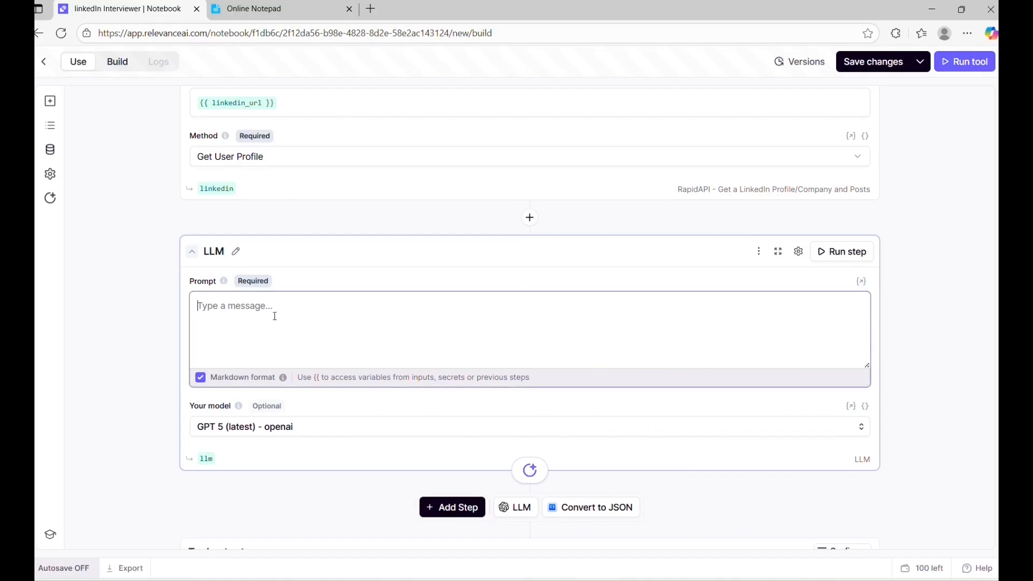
{"action": "left_click", "coordinate": [252, 11]}
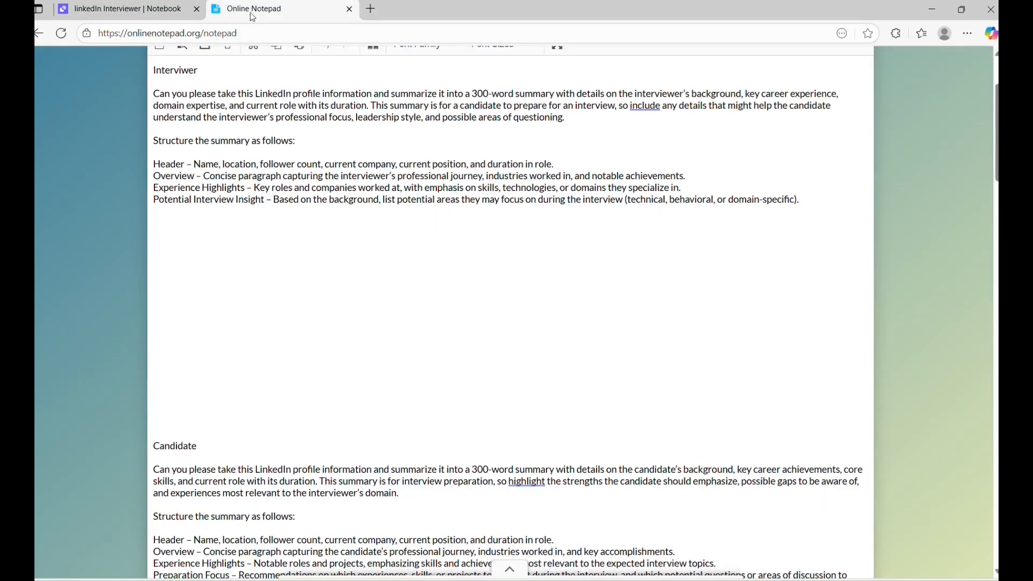
{"action": "left_click_drag", "start_coordinate": [154, 275], "coordinate": [141, 98]}
{"action": "key", "text": "ctrl+c"}
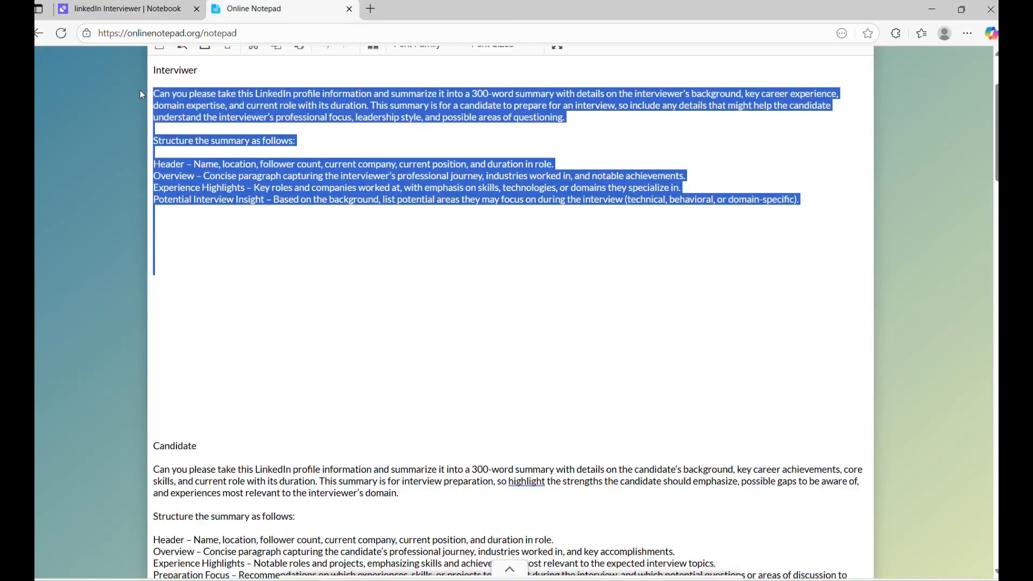
{"action": "left_click", "coordinate": [128, 8]}
{"action": "left_click", "coordinate": [238, 307]}
{"action": "key", "text": "ctrl+v"}
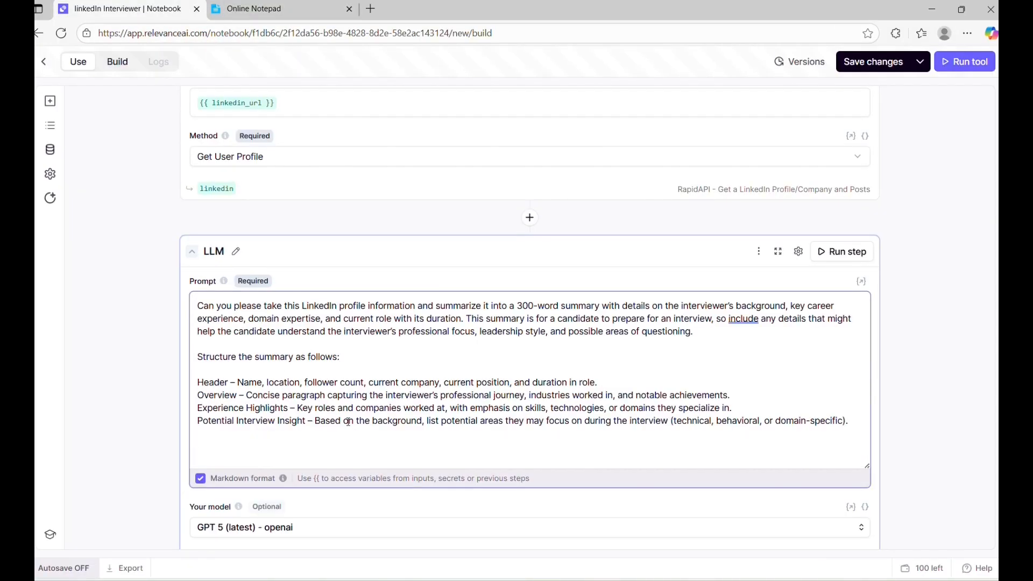
{"action": "type", "text": "{{"}
{"action": "key", "text": "Return"}
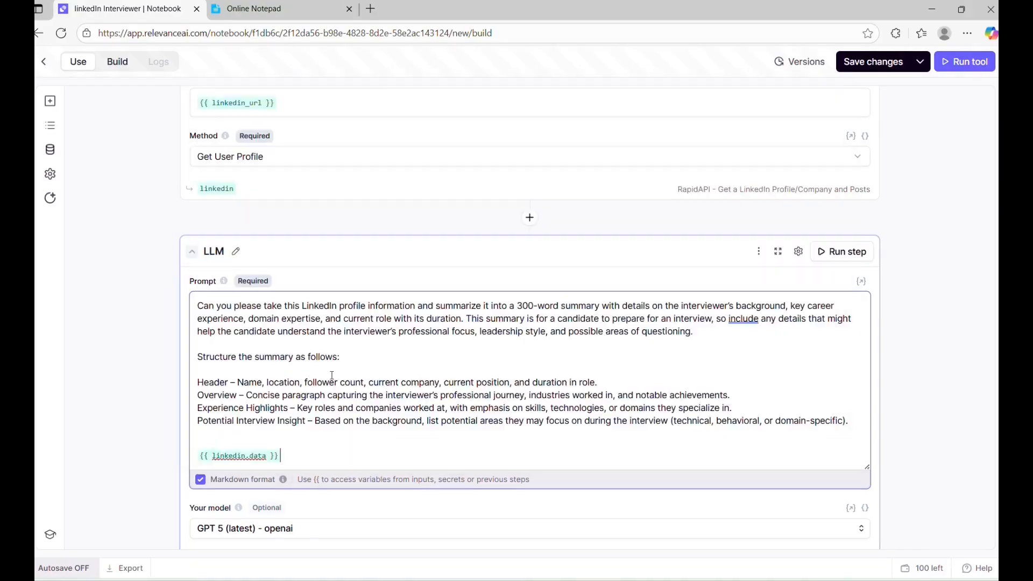
Step: Replace "include" with the suggested "includes" in the LLM prompt and save the tool
{"action": "scroll", "coordinate": [337, 353], "scroll_direction": "up", "scroll_amount": 3}
{"action": "scroll", "coordinate": [337, 353], "scroll_direction": "up", "scroll_amount": 1}
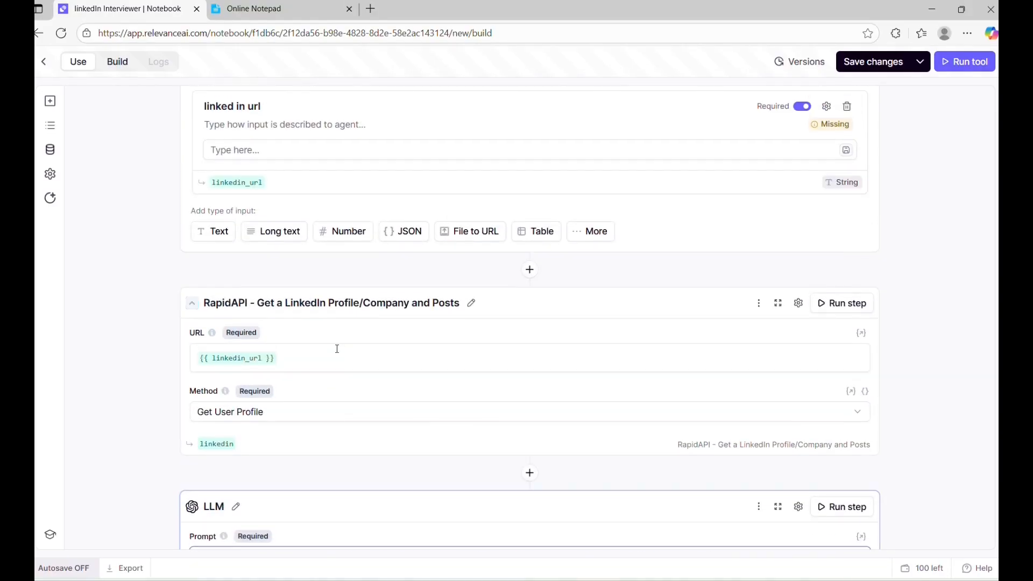
{"action": "scroll", "coordinate": [338, 349], "scroll_direction": "down", "scroll_amount": 7}
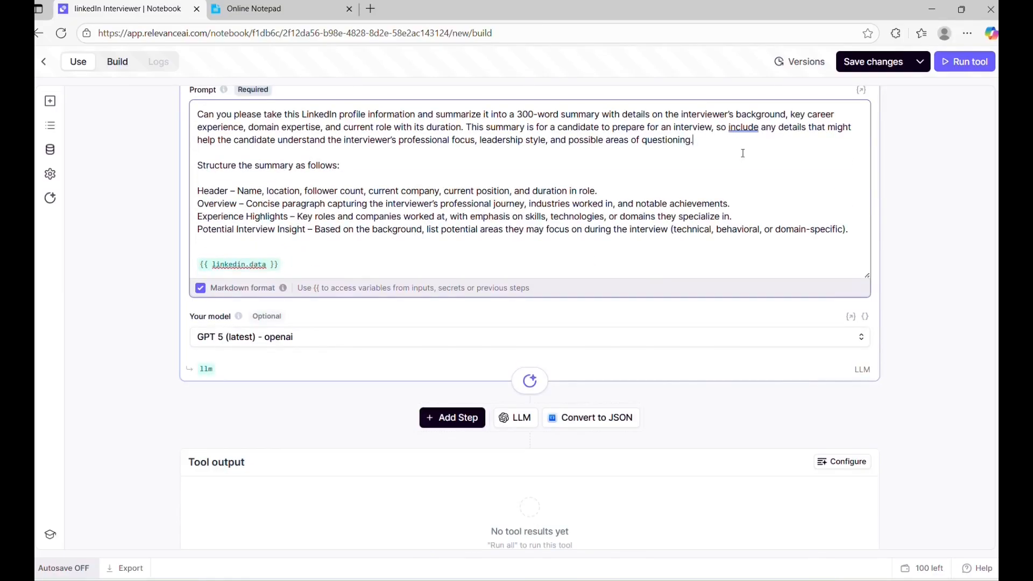
{"action": "left_click", "coordinate": [744, 128]}
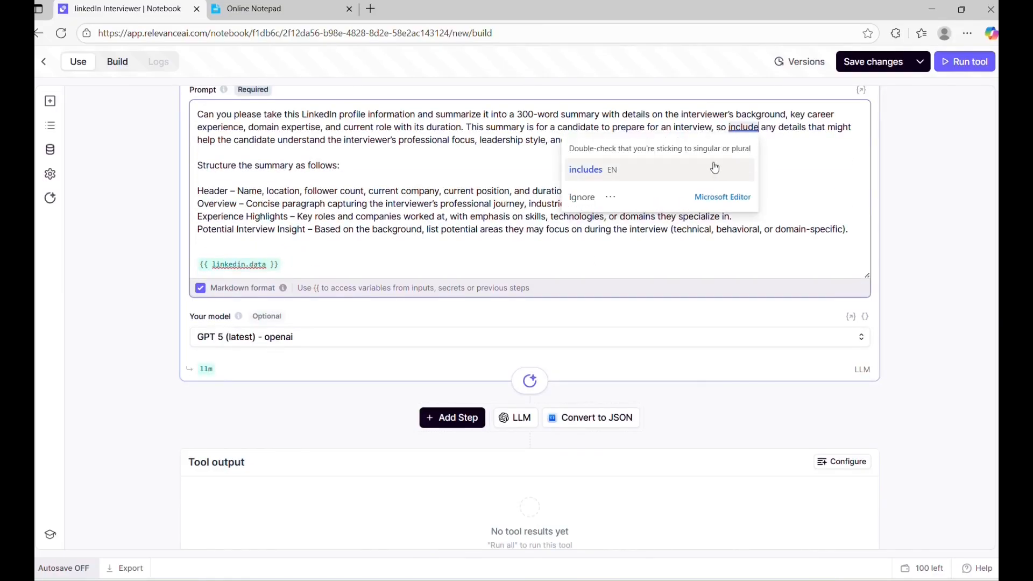
{"action": "left_click", "coordinate": [585, 170]}
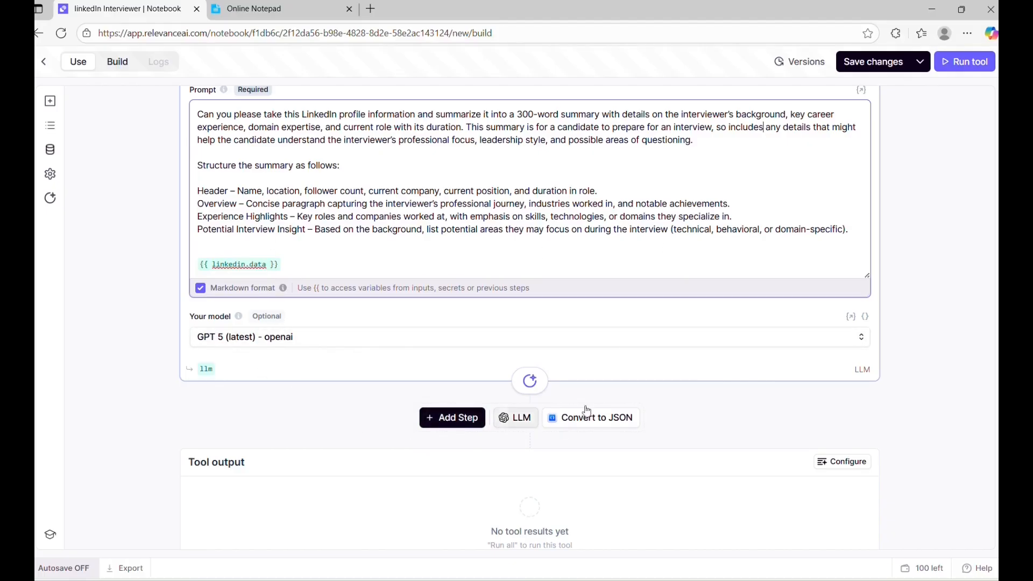
{"action": "left_click", "coordinate": [861, 62]}
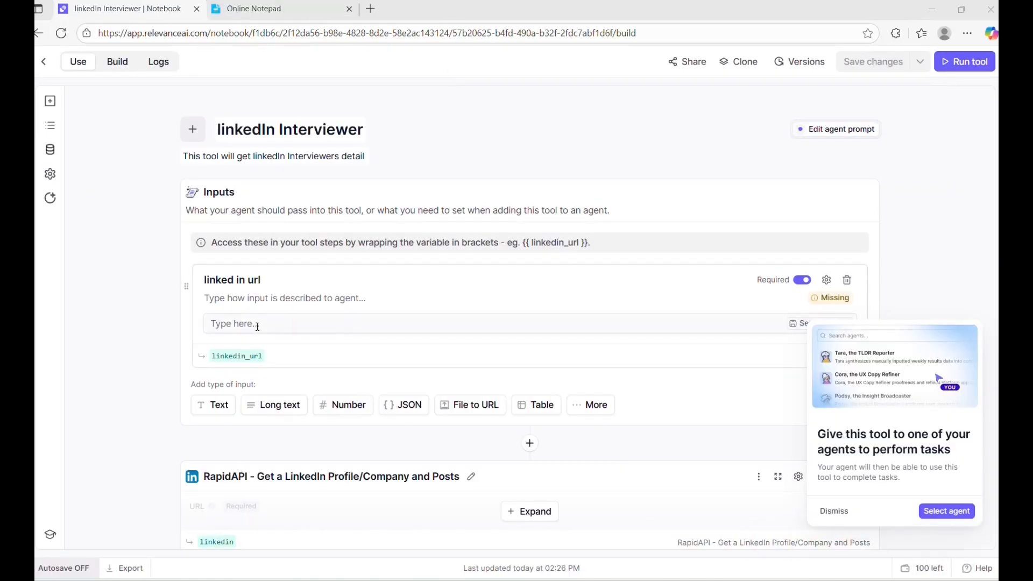
{"action": "left_click", "coordinate": [257, 324]}
{"action": "type", "text": "https://www.linkedin.com/in/satyanadella/"}
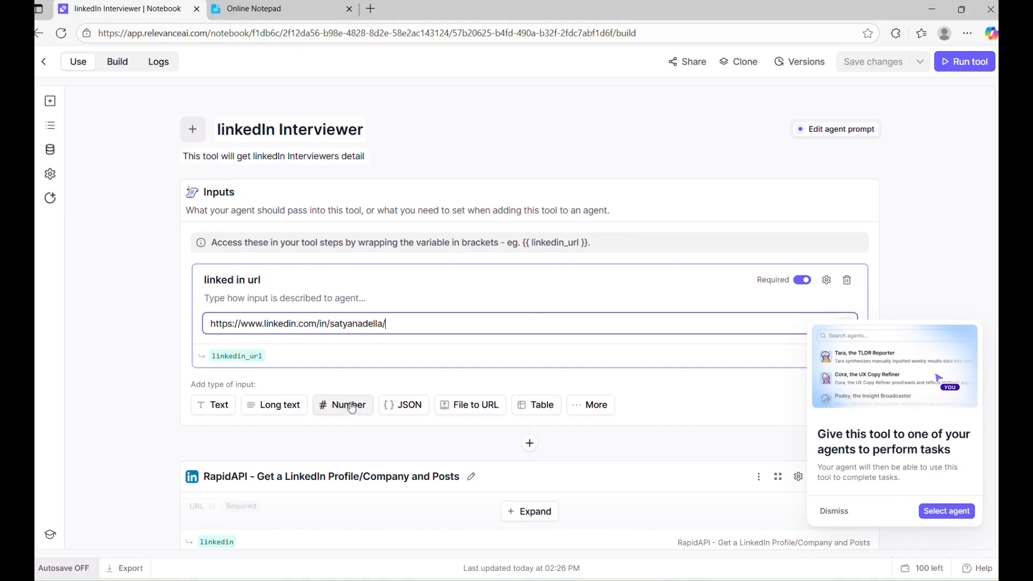
{"action": "scroll", "coordinate": [351, 408], "scroll_direction": "down", "scroll_amount": 3}
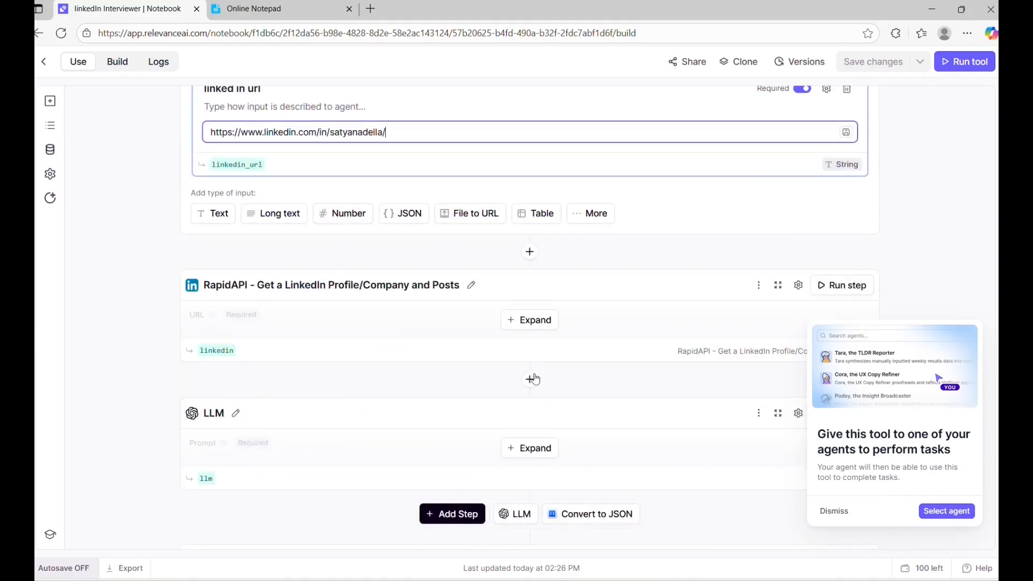
{"action": "left_click", "coordinate": [530, 252]}
{"action": "left_click", "coordinate": [530, 252]}
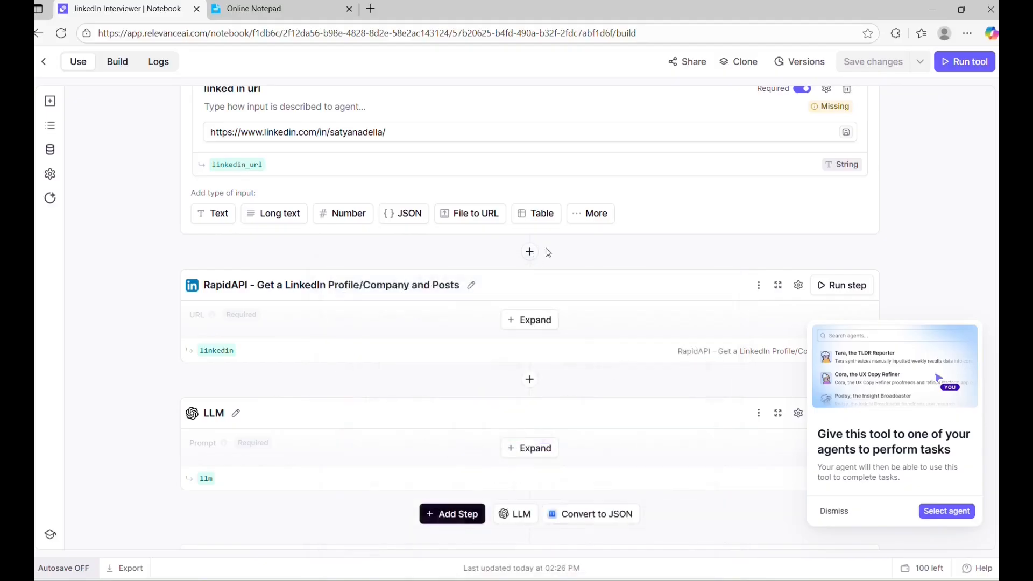
{"action": "left_click", "coordinate": [530, 380]}
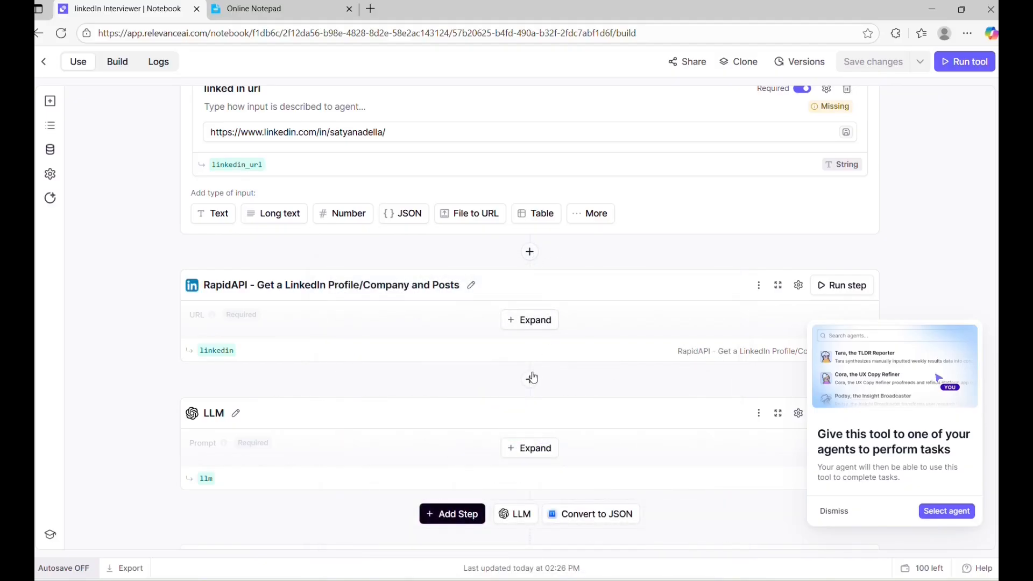
Step: Expand the RapidAPI and LLM steps to check their settings and run the whole tool, dismissing the agent suggestion
{"action": "left_click", "coordinate": [533, 319]}
{"action": "scroll", "coordinate": [491, 365], "scroll_direction": "down", "scroll_amount": 3}
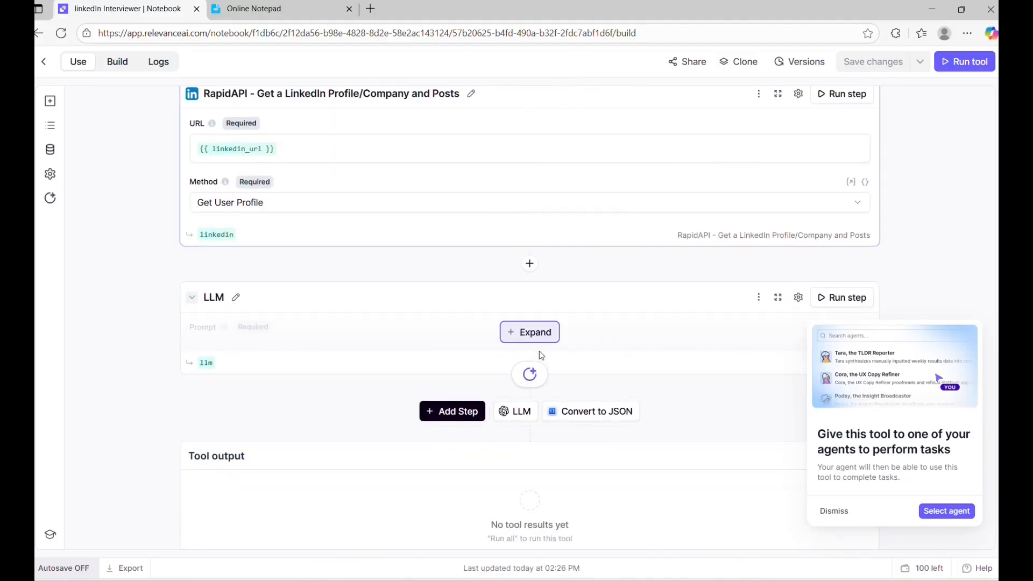
{"action": "left_click", "coordinate": [533, 337]}
{"action": "scroll", "coordinate": [475, 376], "scroll_direction": "down", "scroll_amount": 1}
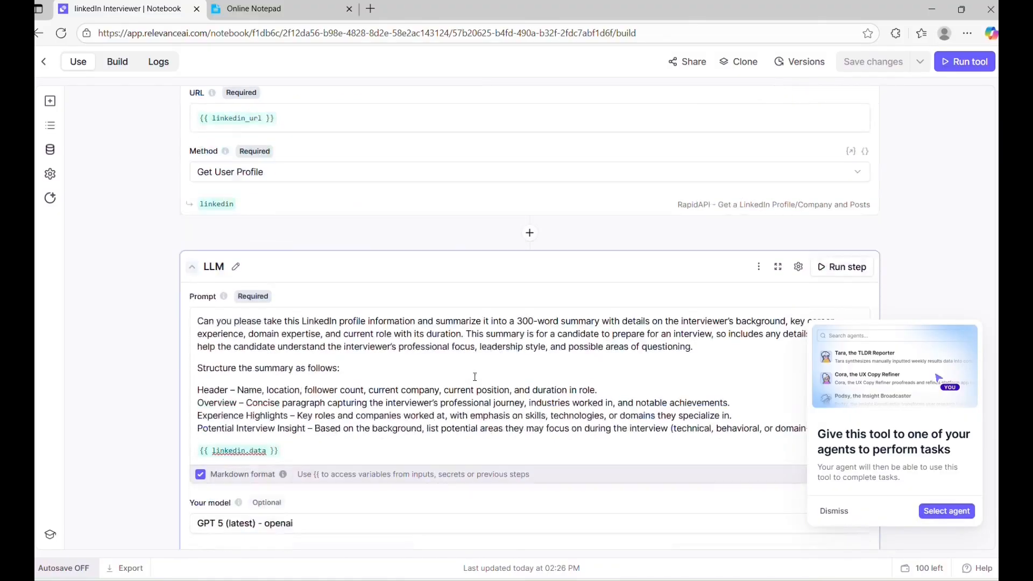
{"action": "scroll", "coordinate": [476, 376], "scroll_direction": "down", "scroll_amount": 3}
{"action": "left_click", "coordinate": [965, 61]}
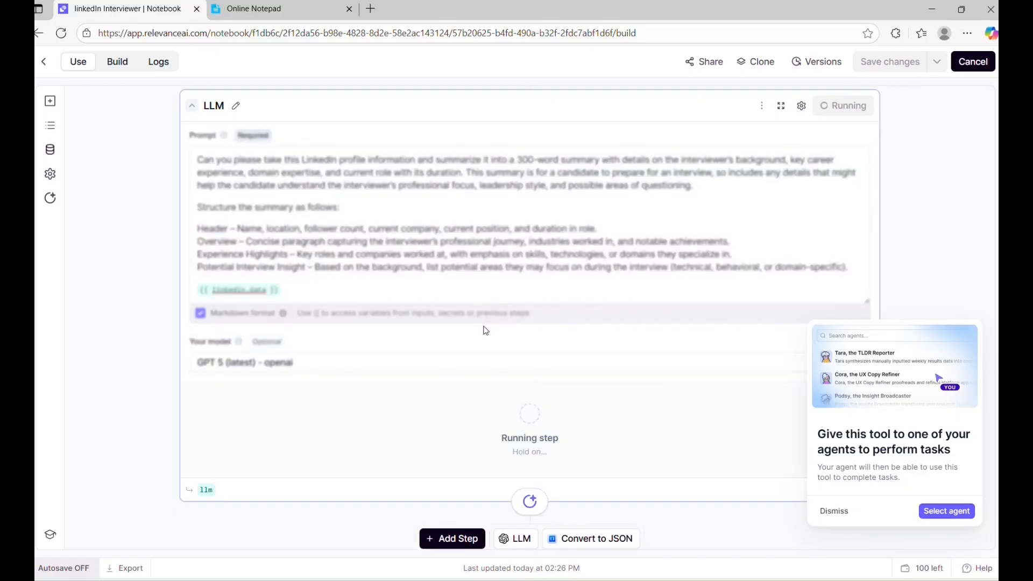
{"action": "left_click", "coordinate": [840, 516]}
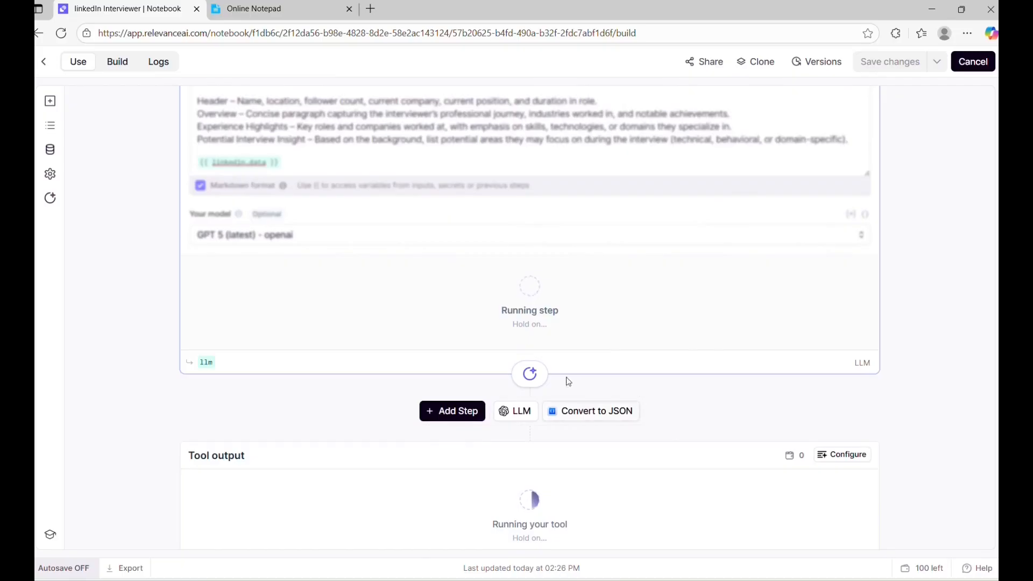
Step: Show the full tool output and examine the interviewer summary's header, overview, experience highlights and potential interview insight
{"action": "left_click", "coordinate": [529, 452]}
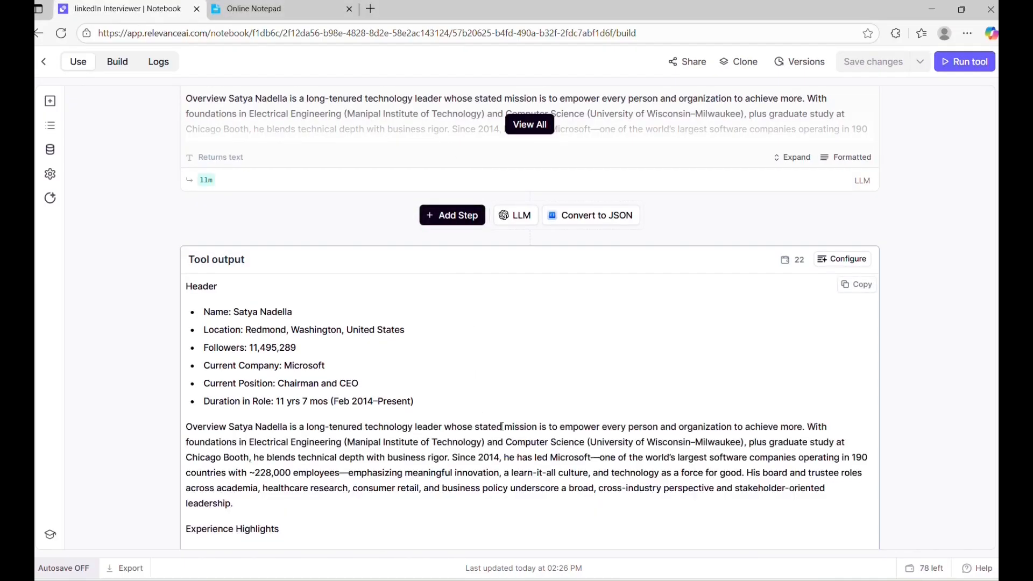
{"action": "scroll", "coordinate": [501, 404], "scroll_direction": "down", "scroll_amount": 3}
{"action": "scroll", "coordinate": [500, 403], "scroll_direction": "down", "scroll_amount": 3}
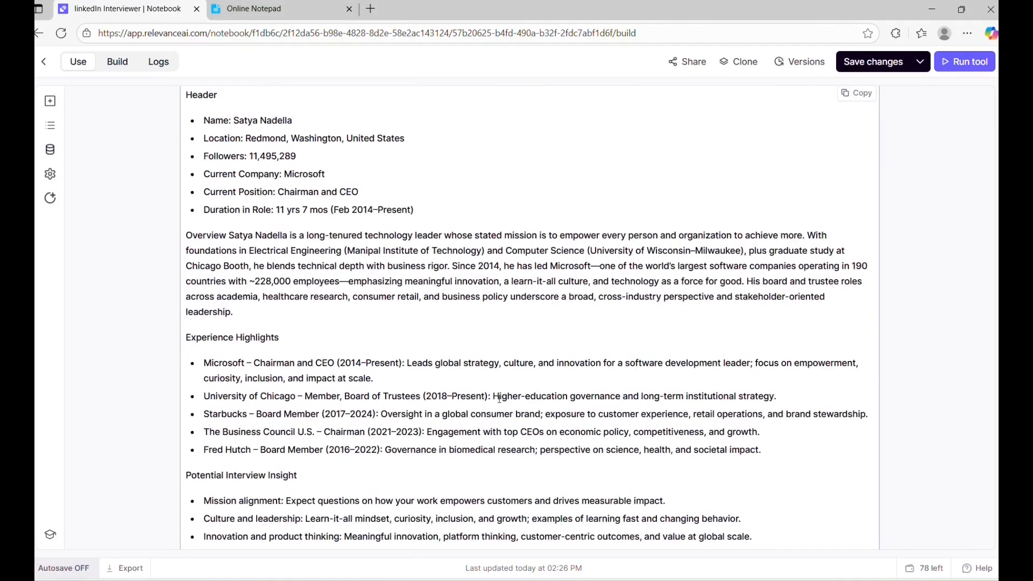
{"action": "scroll", "coordinate": [500, 404], "scroll_direction": "down", "scroll_amount": 1}
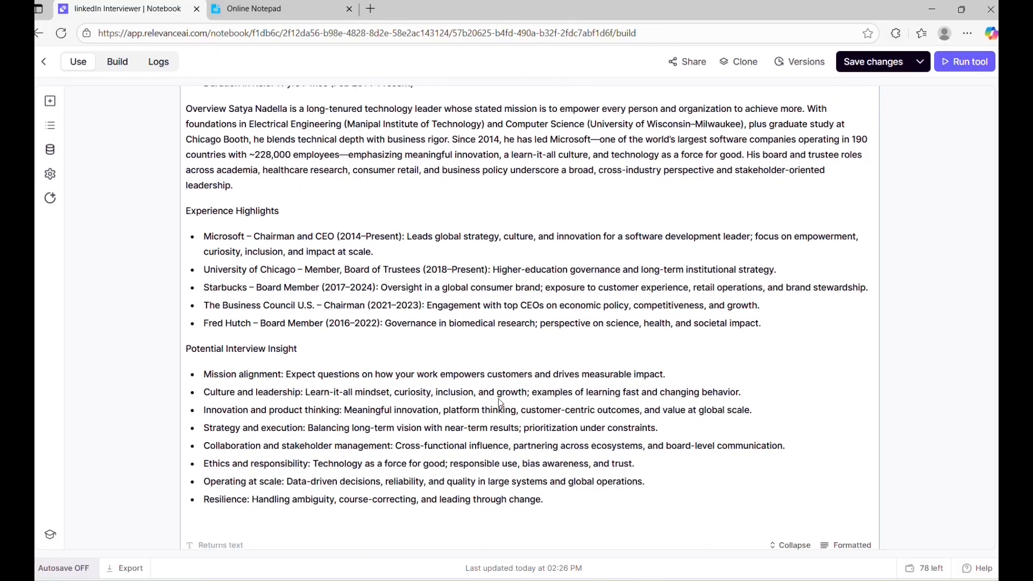
{"action": "scroll", "coordinate": [501, 403], "scroll_direction": "up", "scroll_amount": 2}
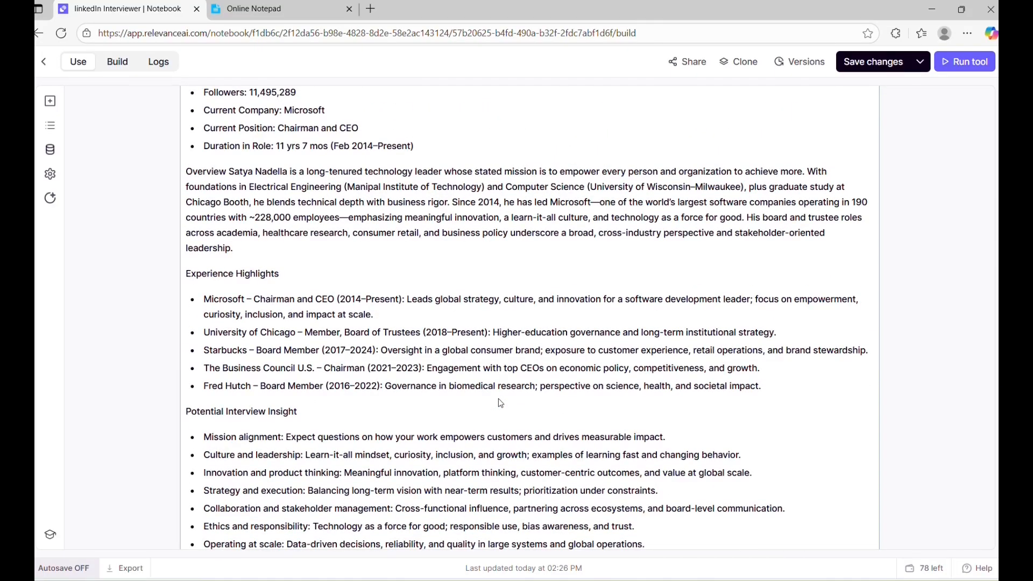
{"action": "scroll", "coordinate": [500, 403], "scroll_direction": "up", "scroll_amount": 2}
{"action": "scroll", "coordinate": [500, 401], "scroll_direction": "down", "scroll_amount": 2}
{"action": "scroll", "coordinate": [499, 398], "scroll_direction": "up", "scroll_amount": 4}
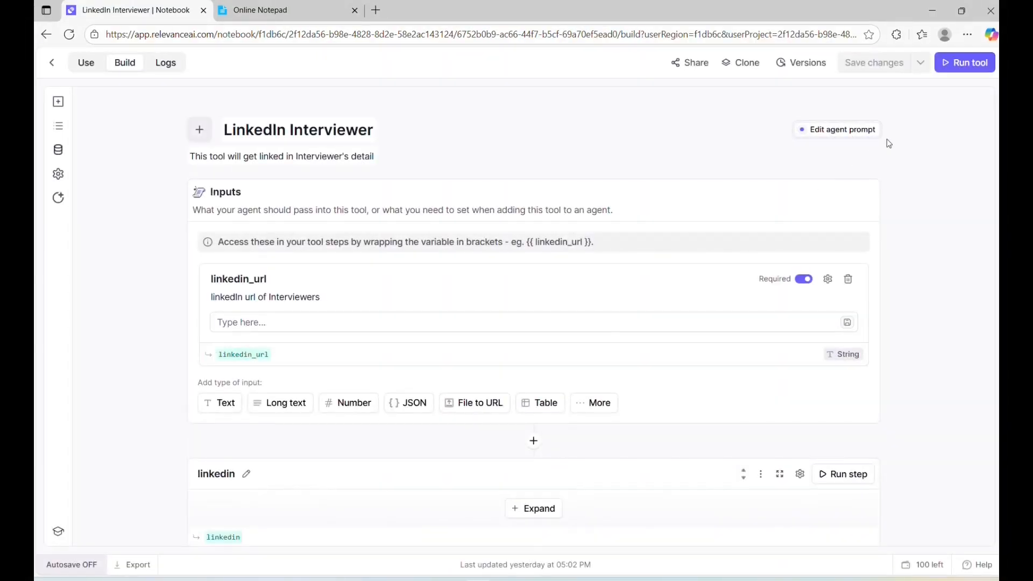
Step: Clone the LinkedIn Interviewer tool into the Architect project and rename the copy LinkedIn Candidate
{"action": "left_click", "coordinate": [742, 63]}
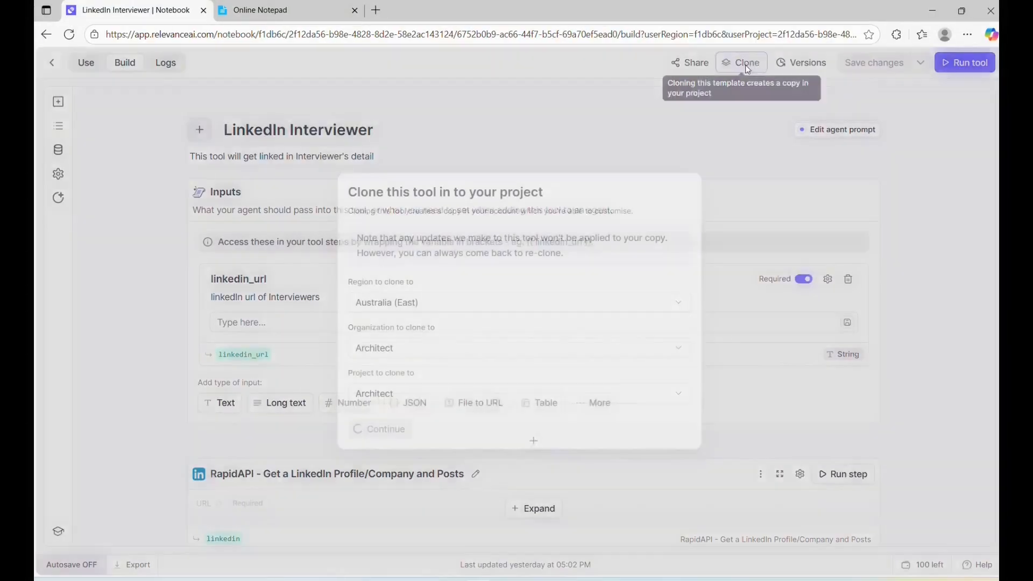
{"action": "left_click", "coordinate": [445, 303]}
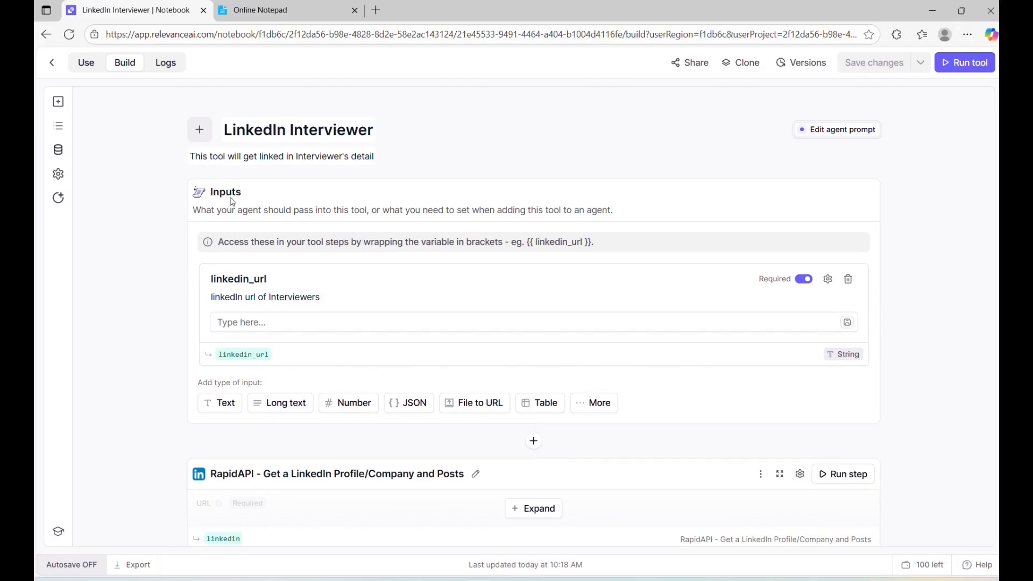
{"action": "left_click", "coordinate": [253, 129]}
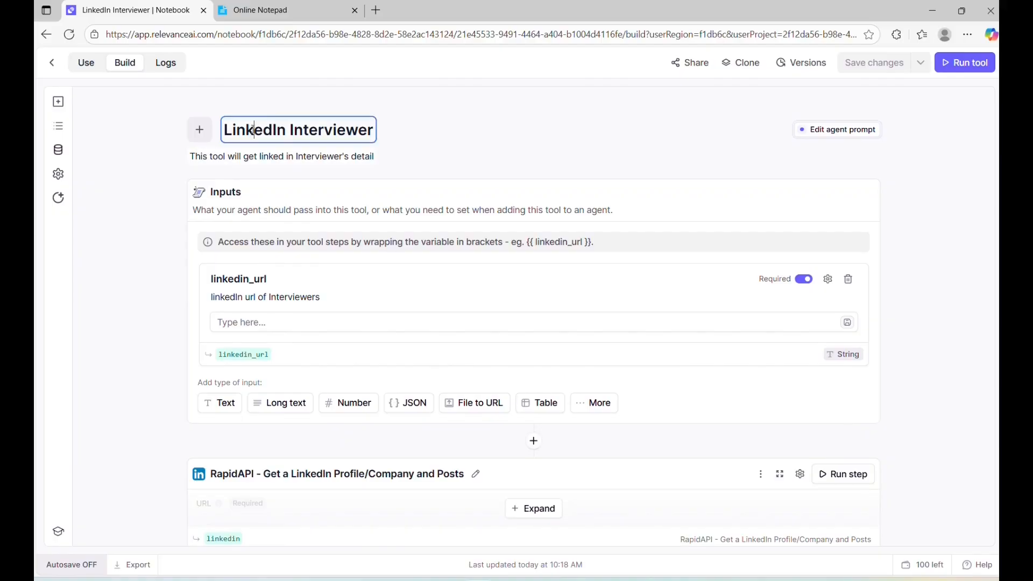
{"action": "double_click", "coordinate": [335, 133]}
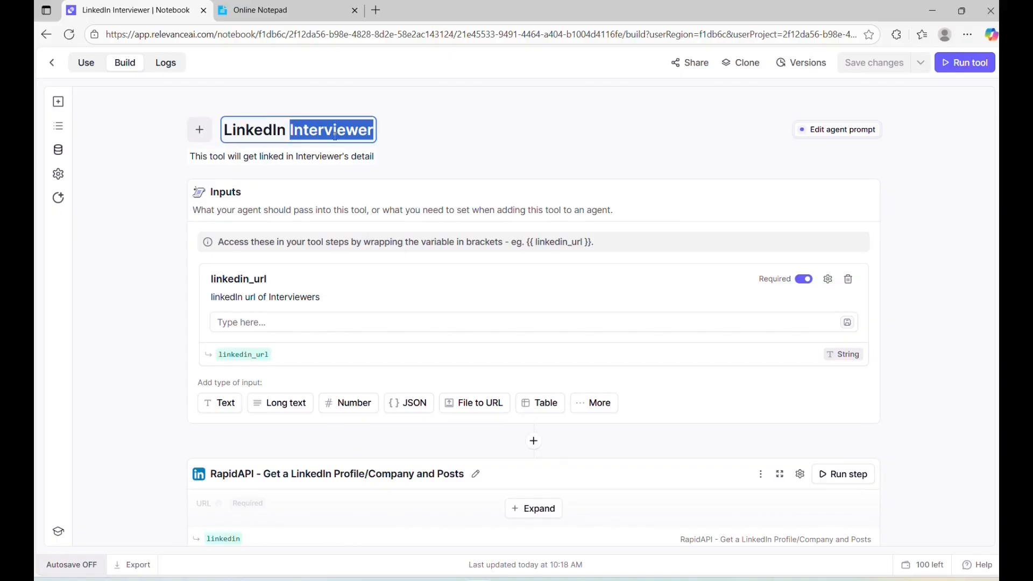
{"action": "type", "text": "Cand"}
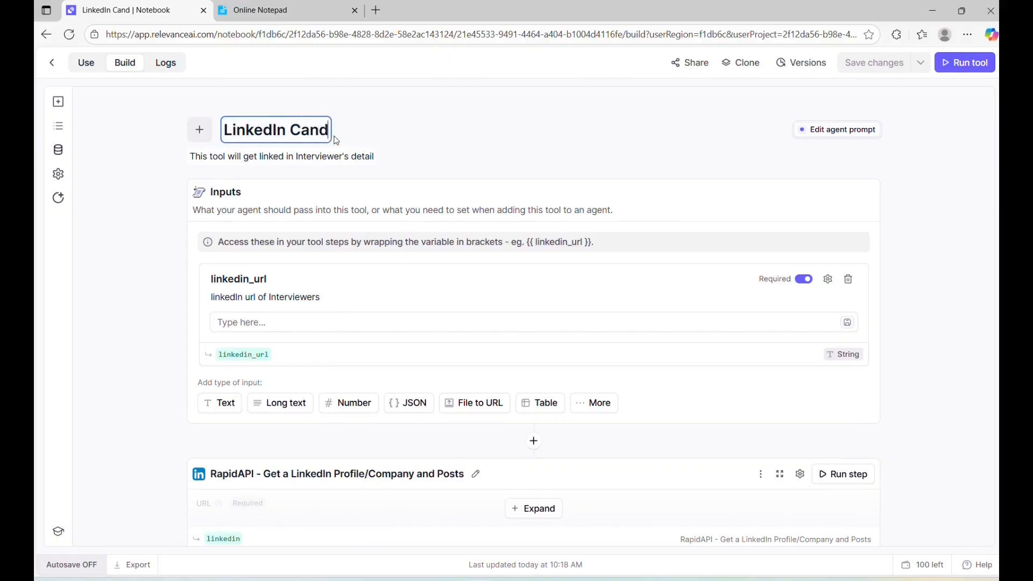
{"action": "type", "text": "idate"}
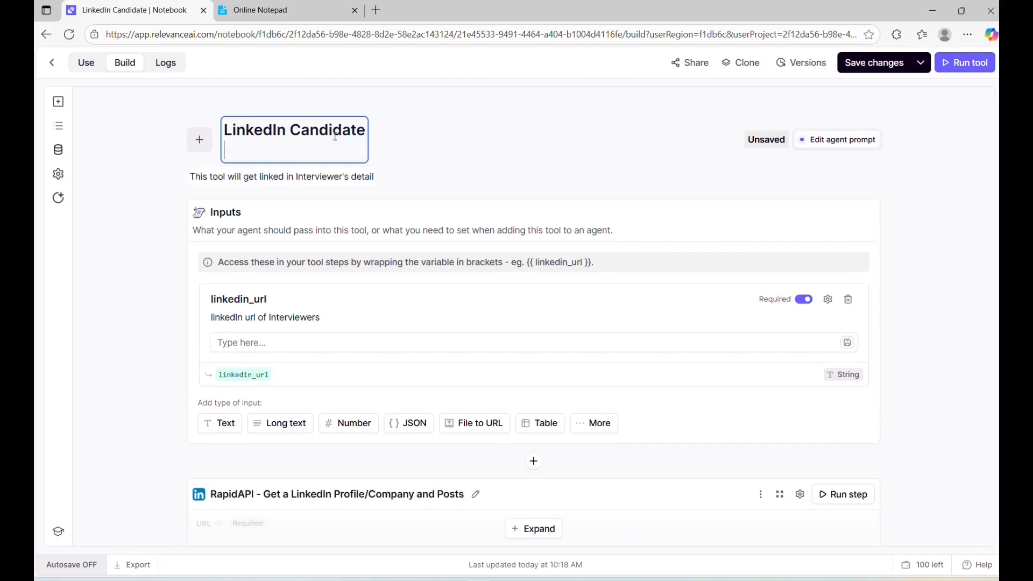
{"action": "left_click", "coordinate": [164, 153]}
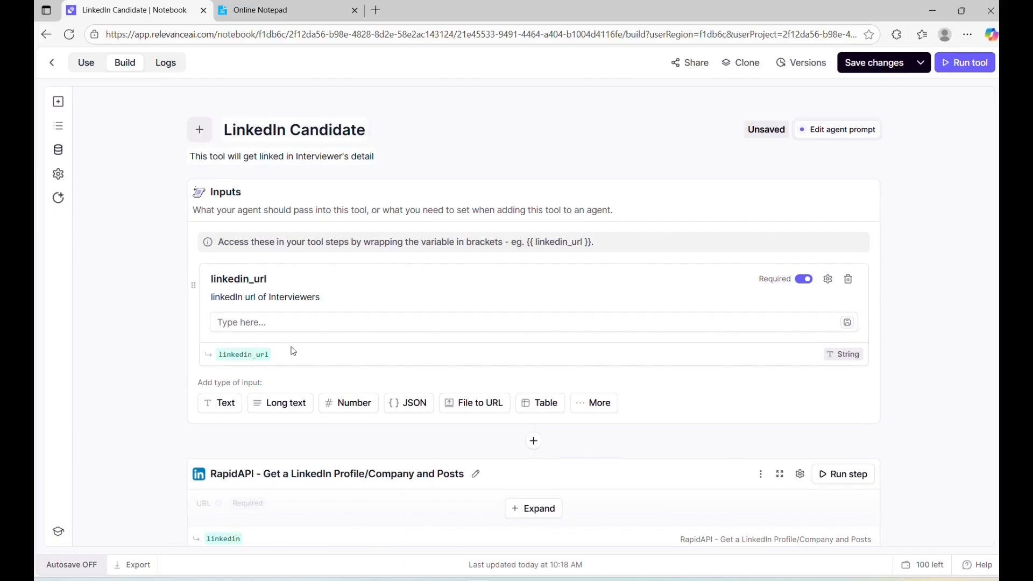
Step: Expand the RapidAPI and LLM steps and copy the Candidate summary prompt from Online Notepad, closing the ad
{"action": "scroll", "coordinate": [293, 351], "scroll_direction": "down", "scroll_amount": 3}
{"action": "left_click", "coordinate": [534, 367]}
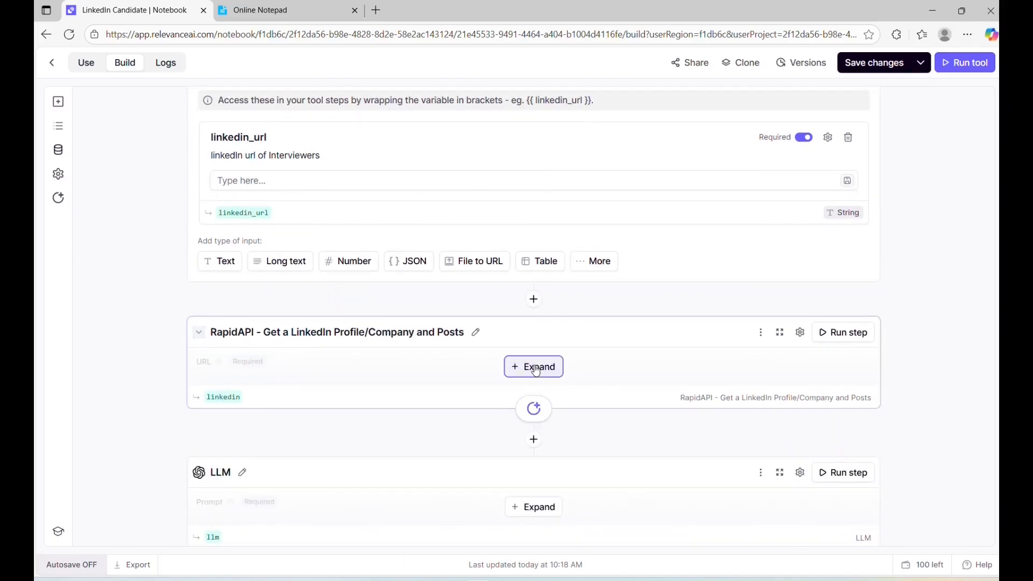
{"action": "scroll", "coordinate": [419, 400], "scroll_direction": "down", "scroll_amount": 5}
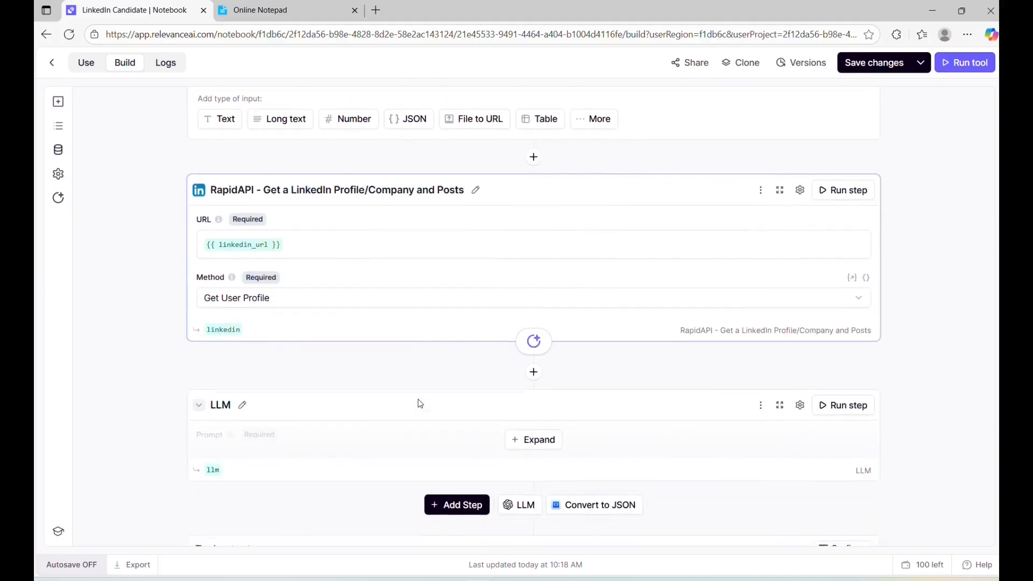
{"action": "left_click", "coordinate": [541, 306]}
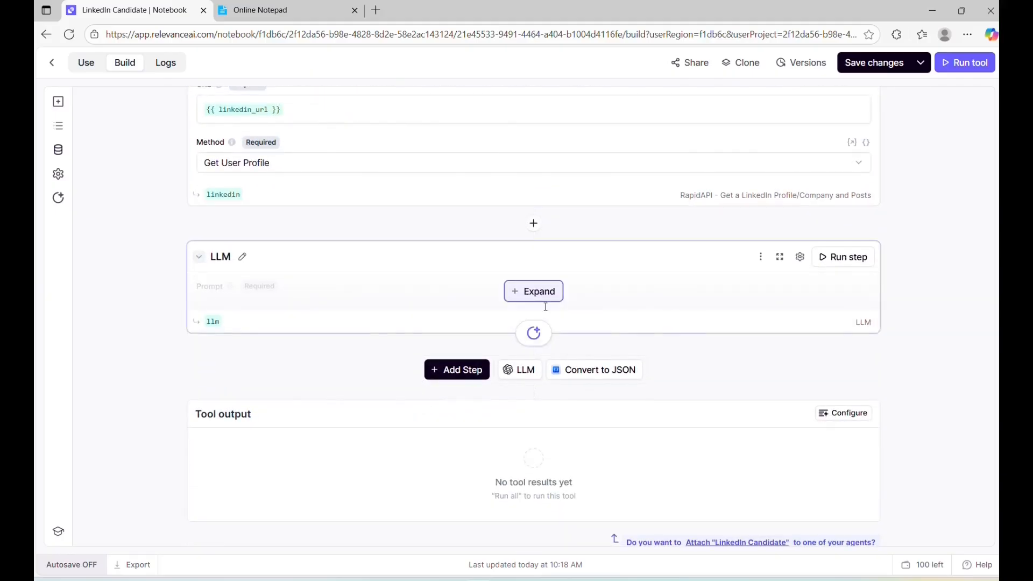
{"action": "left_click", "coordinate": [263, 11]}
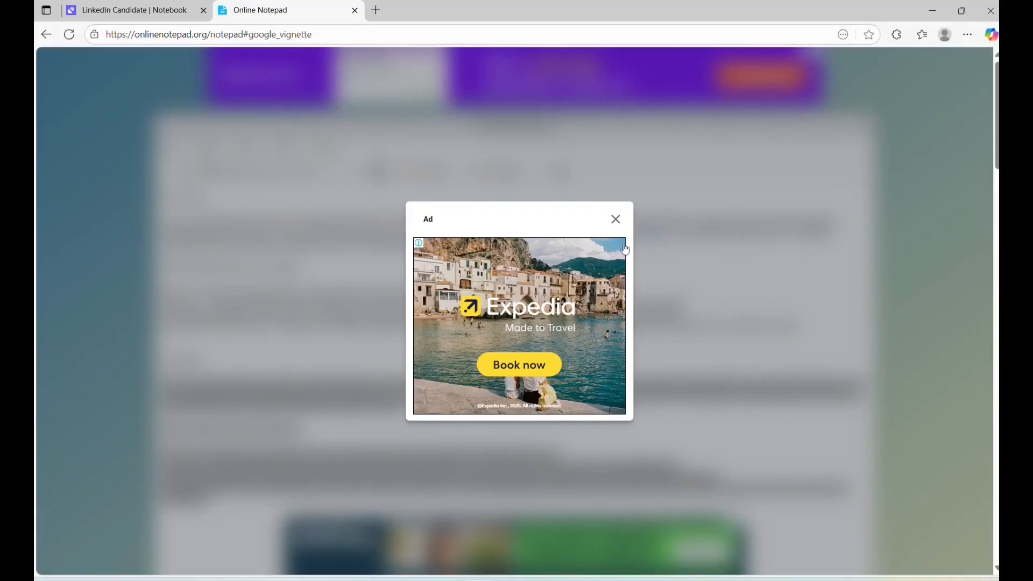
{"action": "left_click", "coordinate": [616, 219]}
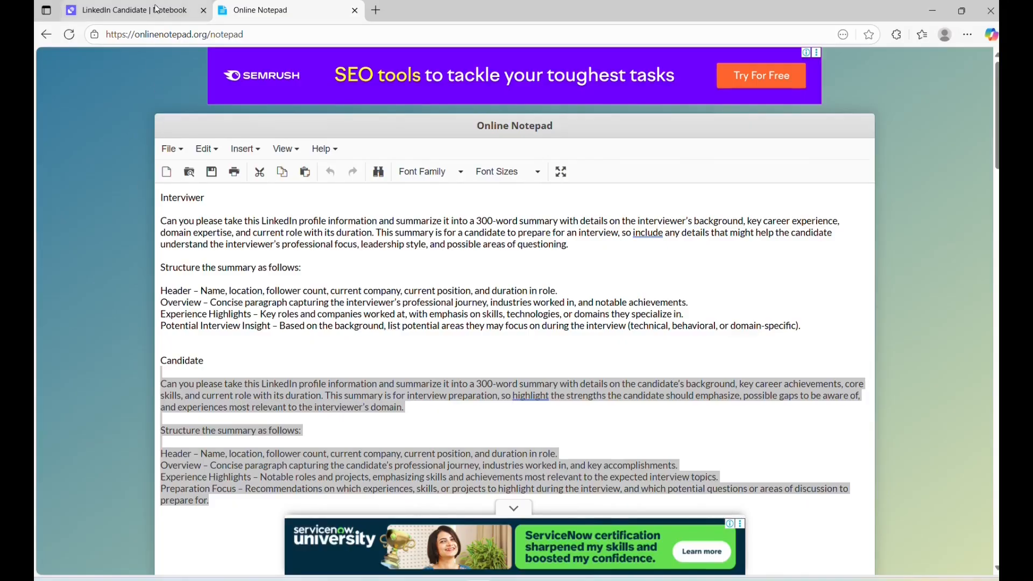
Step: Return to the LinkedIn Candidate tool and replace the interviewer text in the LLM prompt with the copied candidate prompt
{"action": "left_click", "coordinate": [135, 10]}
{"action": "left_click", "coordinate": [320, 428]}
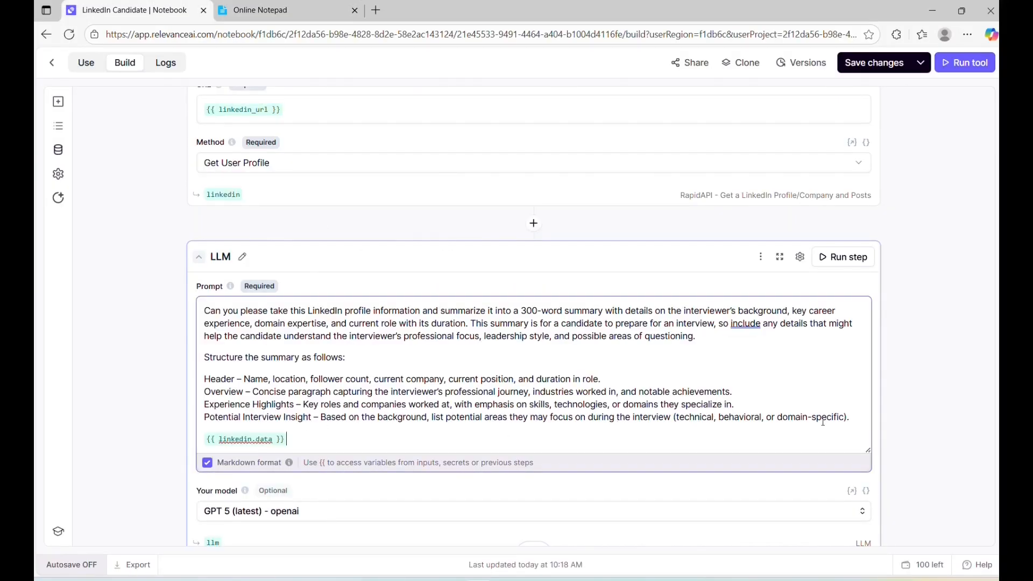
{"action": "left_click_drag", "start_coordinate": [853, 420], "coordinate": [196, 299]}
{"action": "type", "text": "Can you please take this LinkedIn profile information and summarize it into a 300-word summary with details on the candidate’s background, key career achievements, core skills, and current role with its duration. This summary is for interview preparation, so highlight the strengths the candidate should emphasize, possible gaps to be aware of, and experiences most relevant to the interviewer’s domain.  Structure the summary as follows:  1. Header – Name, location, follower count, current company, current position, and duration in role. 2. Overview – Concise paragraph capturing the candidate’s professional journey, industries worked in, and key accomplishments. 3. Experience Highlights – Notable roles and projects, emphasizing skills and achievements most relevant to the expected interview topics. 4. Preparation Focus – Recommendations on which experiences, skills, or projects to highlight during the interview, and which potential questions or areas of discussion to prepare for."}
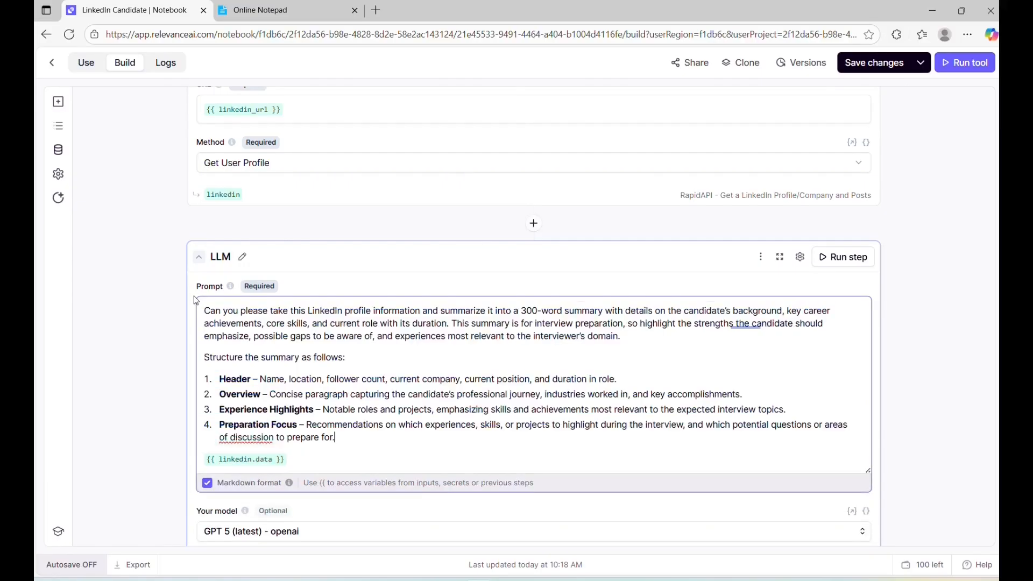
Step: Replace the variable below the LLM prompt with a fresh linkedin.data reference from the RapidAPI step and save the changes
{"action": "left_click_drag", "start_coordinate": [296, 460], "coordinate": [177, 459]}
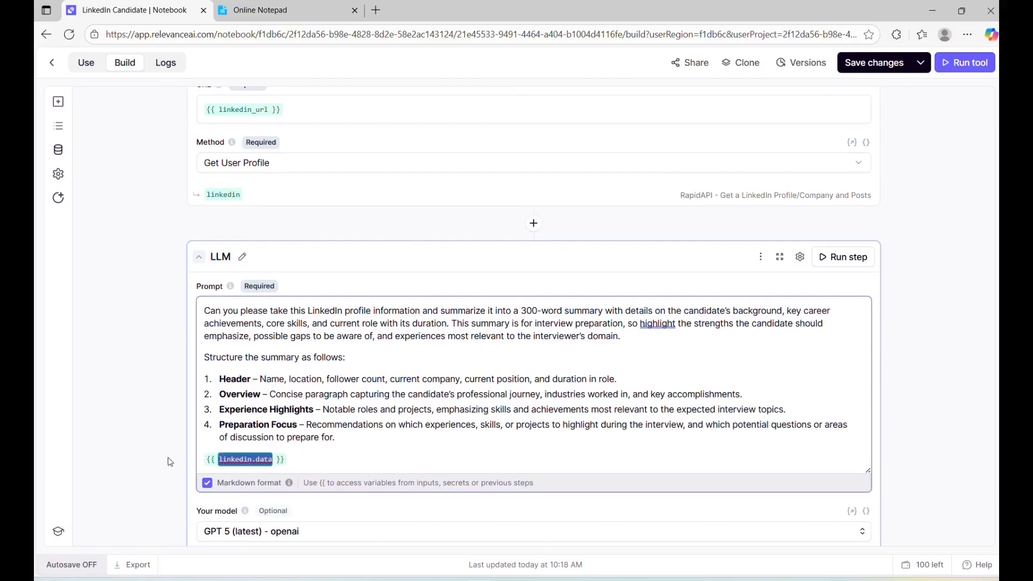
{"action": "key", "text": "BackSpace"}
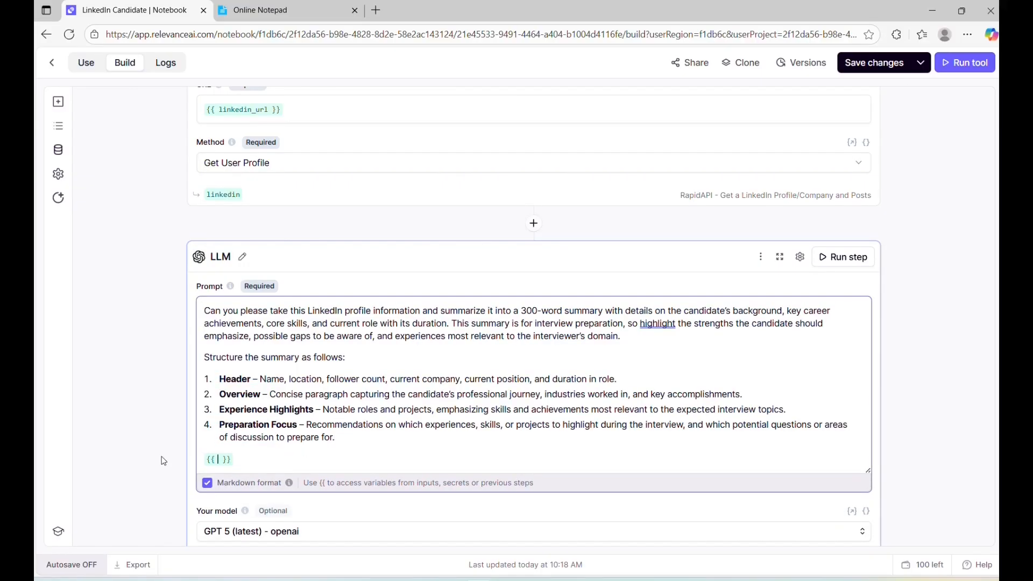
{"action": "left_click", "coordinate": [315, 464]}
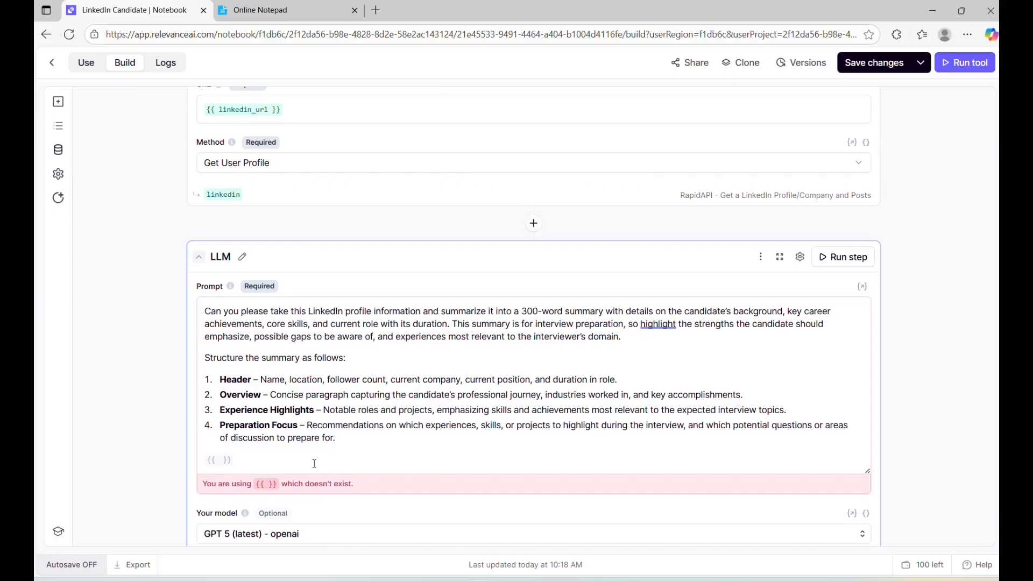
{"action": "left_click", "coordinate": [221, 461]}
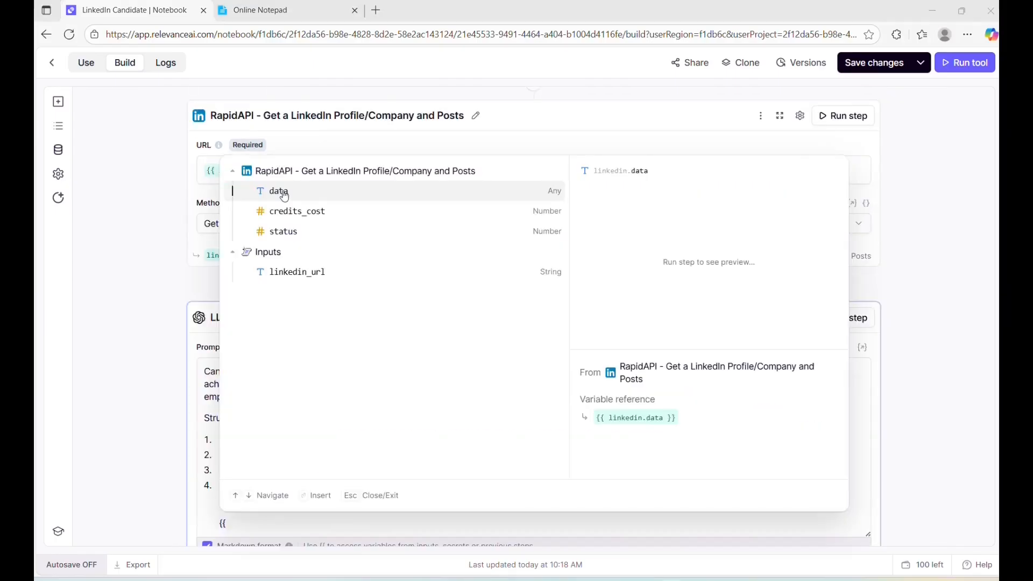
{"action": "left_click", "coordinate": [272, 189]}
{"action": "scroll", "coordinate": [321, 423], "scroll_direction": "down", "scroll_amount": 3}
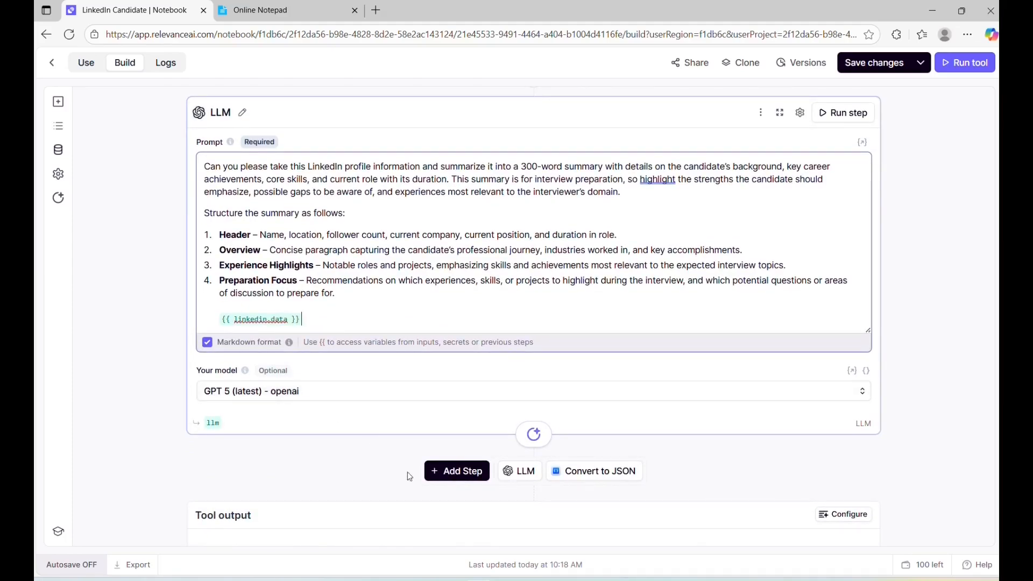
{"action": "left_click", "coordinate": [869, 62]}
{"action": "scroll", "coordinate": [432, 361], "scroll_direction": "up", "scroll_amount": 8}
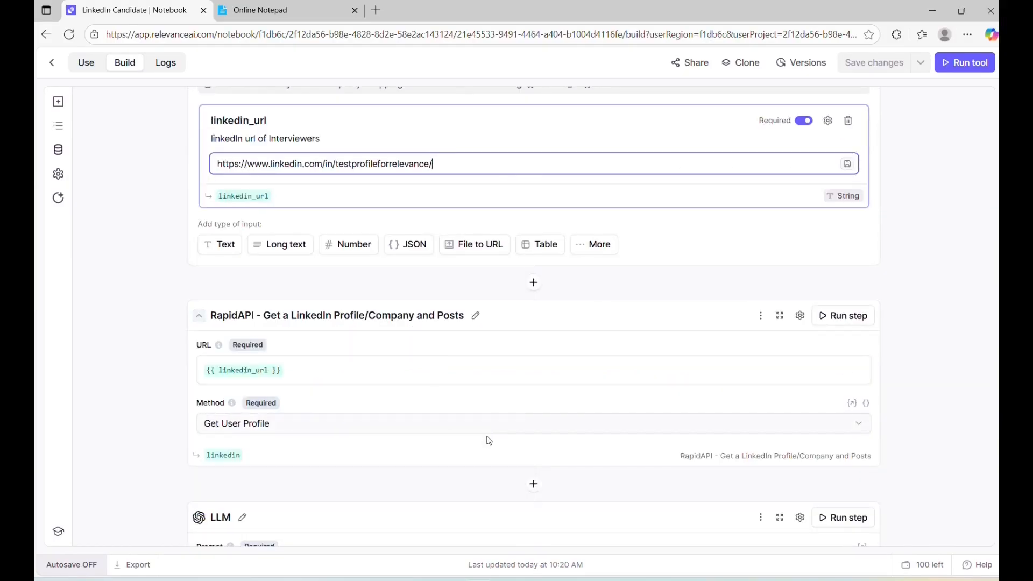
{"action": "scroll", "coordinate": [899, 236], "scroll_direction": "down", "scroll_amount": 4}
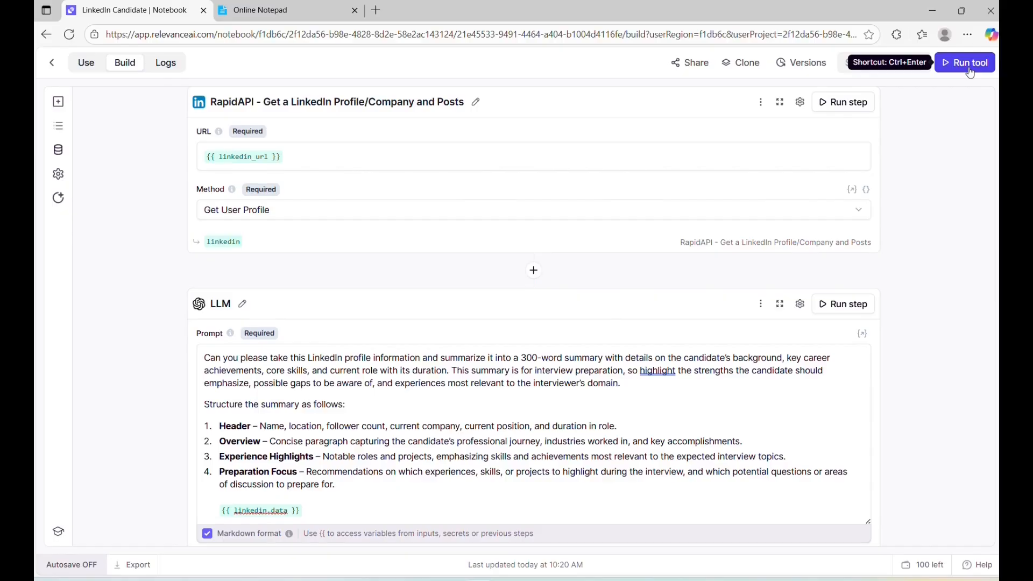
{"action": "left_click", "coordinate": [970, 72]}
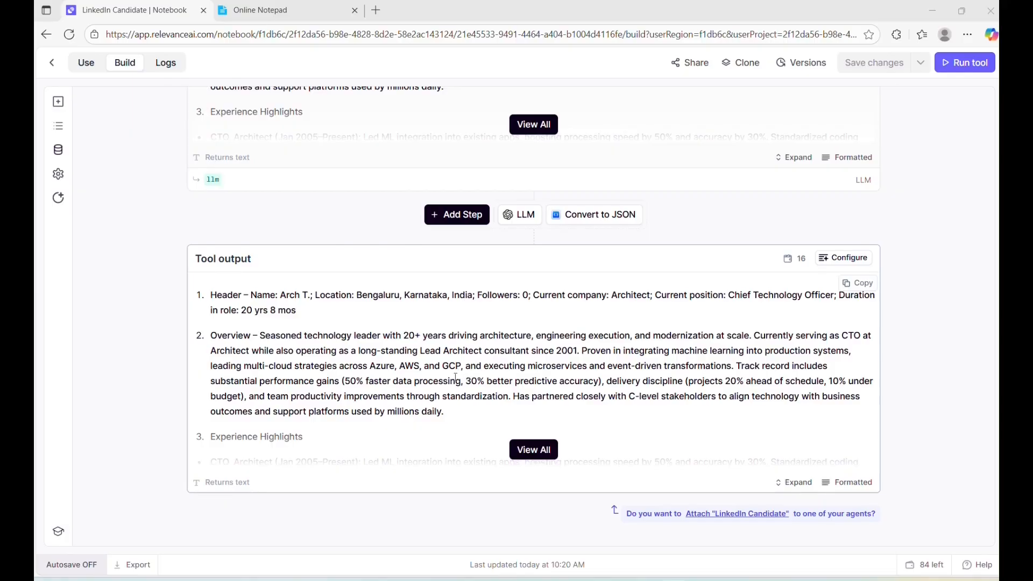
Step: Show the full tool output and examine the candidate summary from its header through the preparation focus
{"action": "left_click", "coordinate": [533, 450]}
{"action": "scroll", "coordinate": [492, 473], "scroll_direction": "down", "scroll_amount": 3}
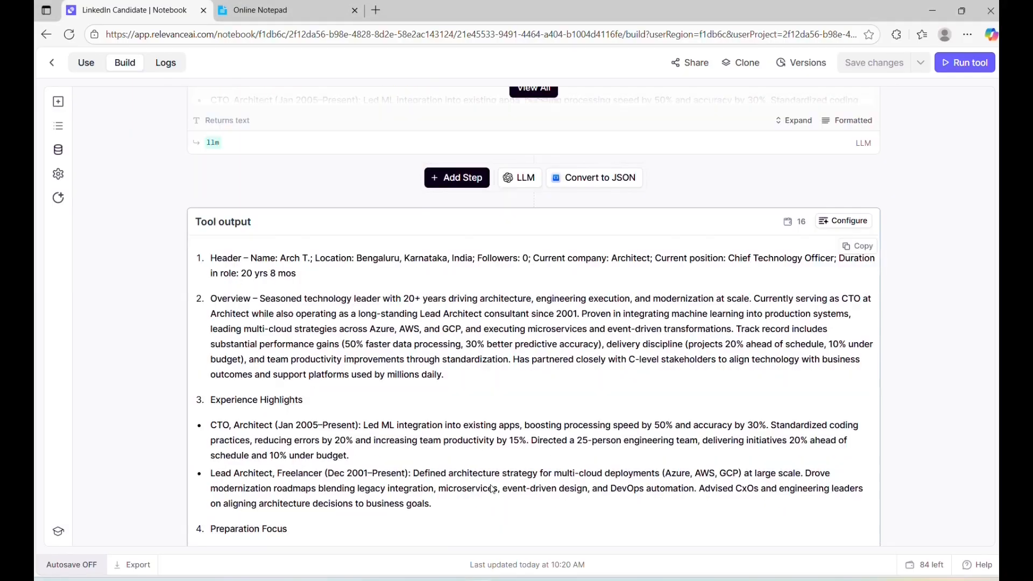
{"action": "scroll", "coordinate": [491, 488], "scroll_direction": "down", "scroll_amount": 3}
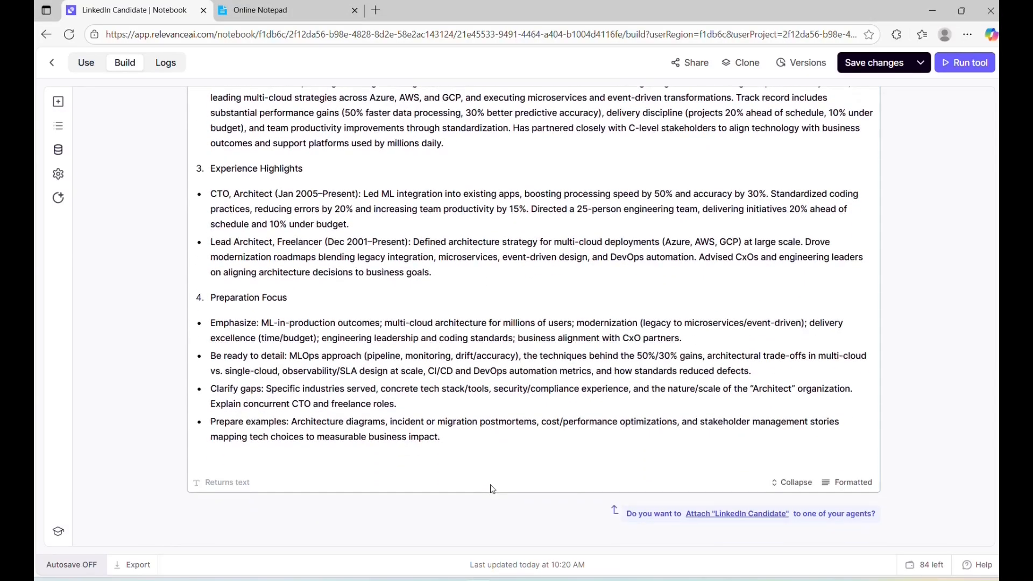
{"action": "scroll", "coordinate": [494, 489], "scroll_direction": "up", "scroll_amount": 8}
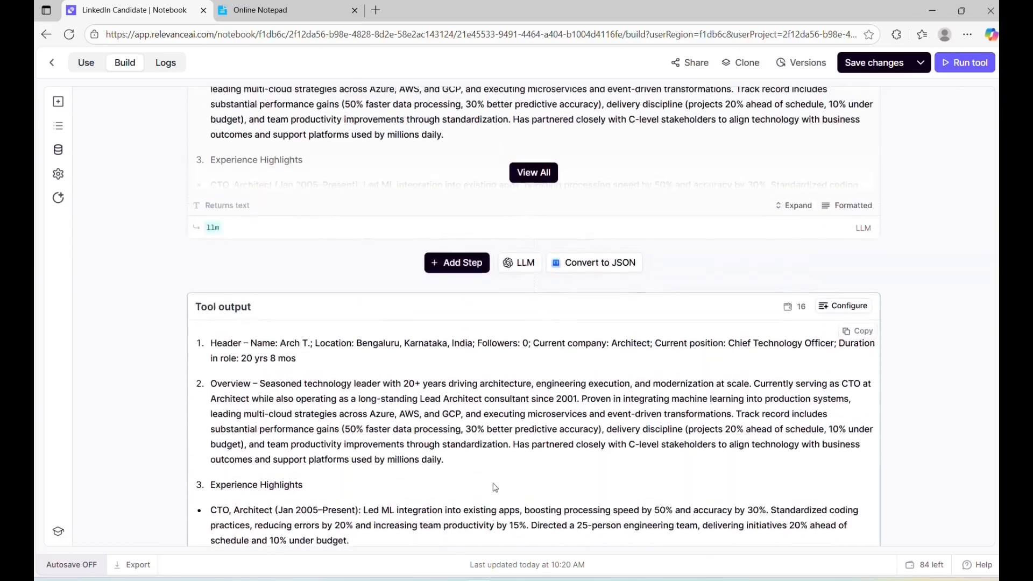
{"action": "scroll", "coordinate": [495, 488], "scroll_direction": "up", "scroll_amount": 8}
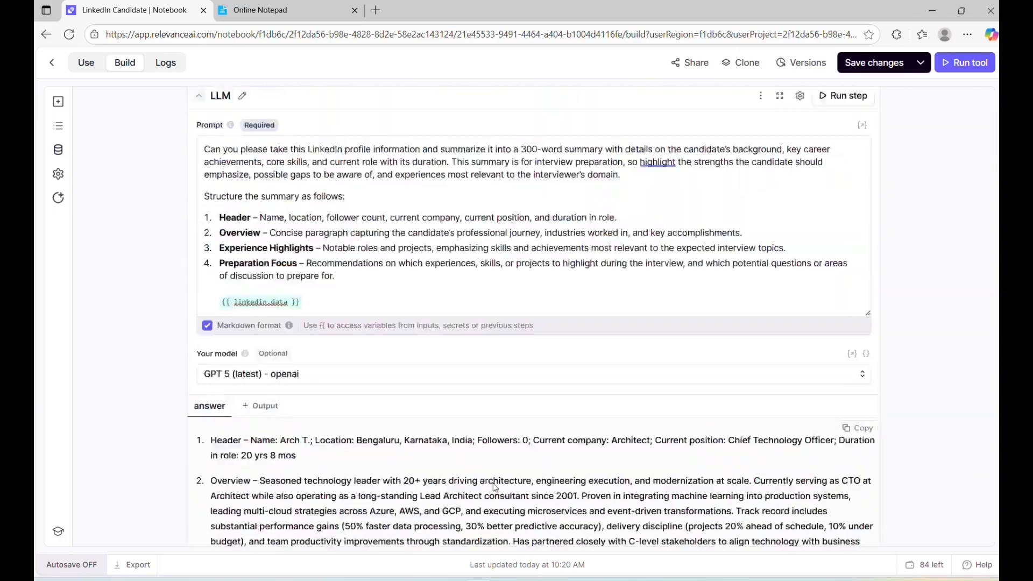
Step: Save the LinkedIn Candidate tool and return to the list of tools
{"action": "left_click", "coordinate": [862, 62]}
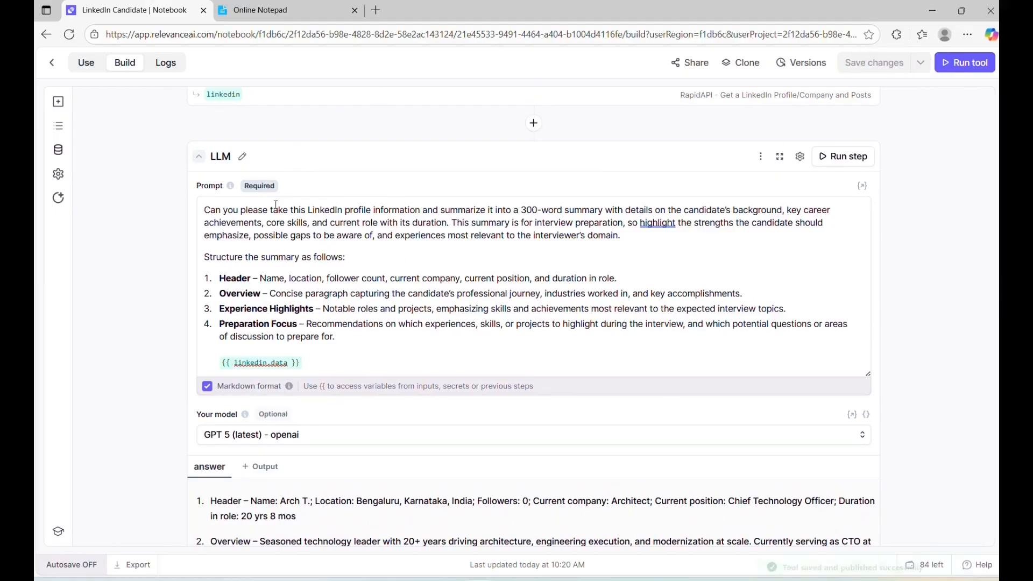
{"action": "left_click", "coordinate": [52, 62]}
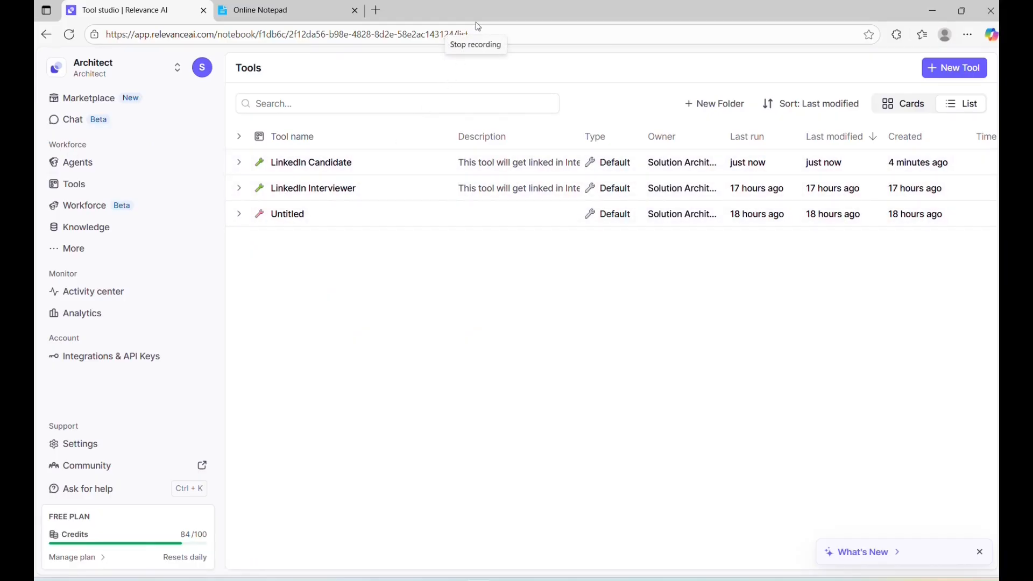
Step: Create a new blank agent from the Agents page, starting from the prompt editor
{"action": "left_click", "coordinate": [76, 165]}
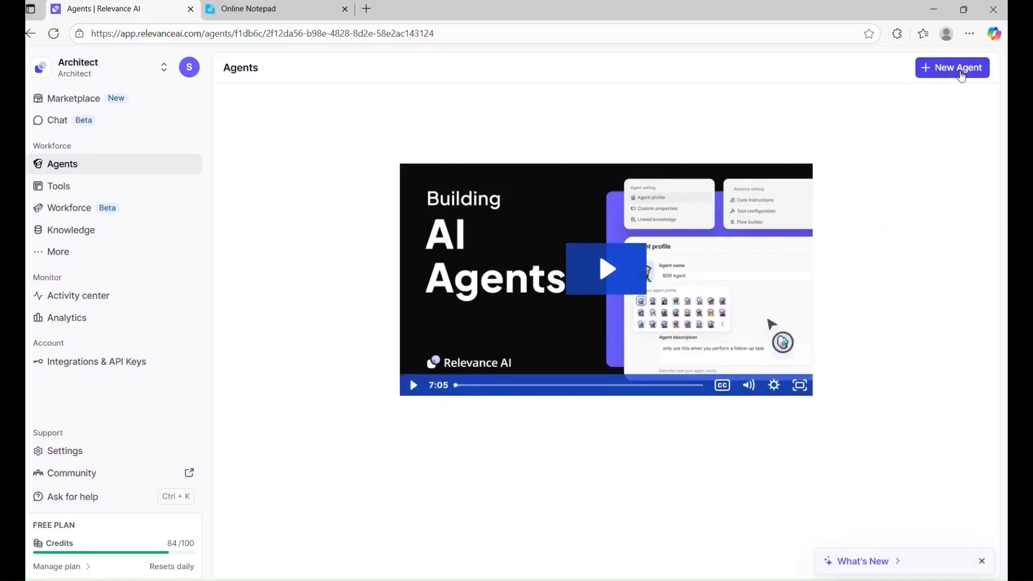
{"action": "left_click", "coordinate": [954, 70]}
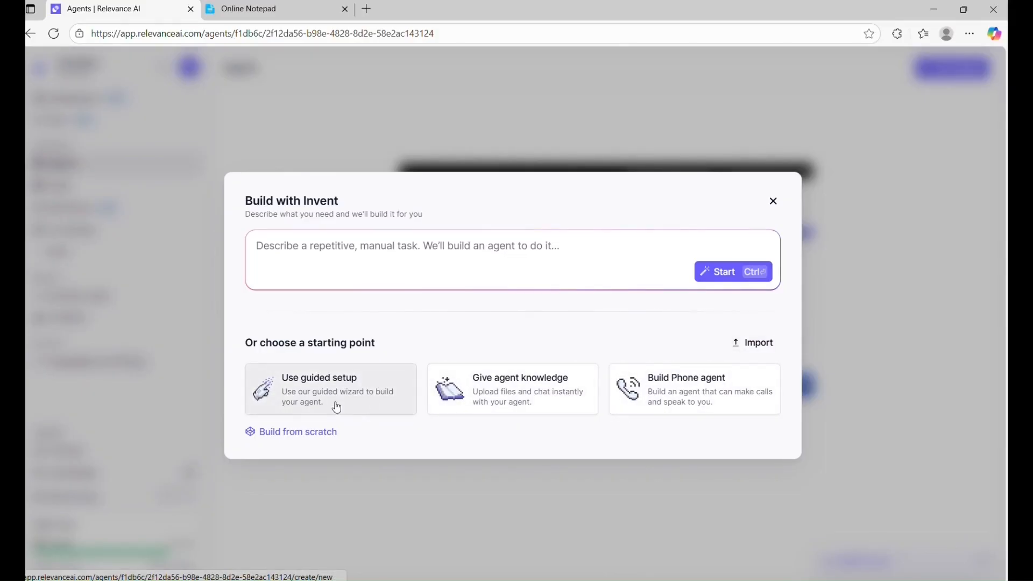
{"action": "left_click", "coordinate": [514, 405]}
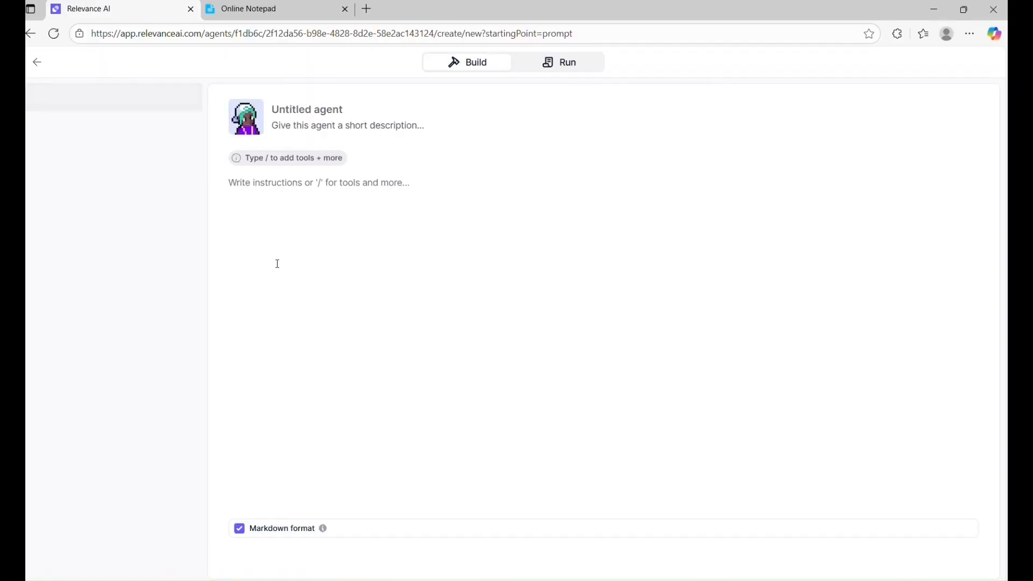
Step: Name the untitled agent Interview Assistance Agent
{"action": "left_click", "coordinate": [286, 110]}
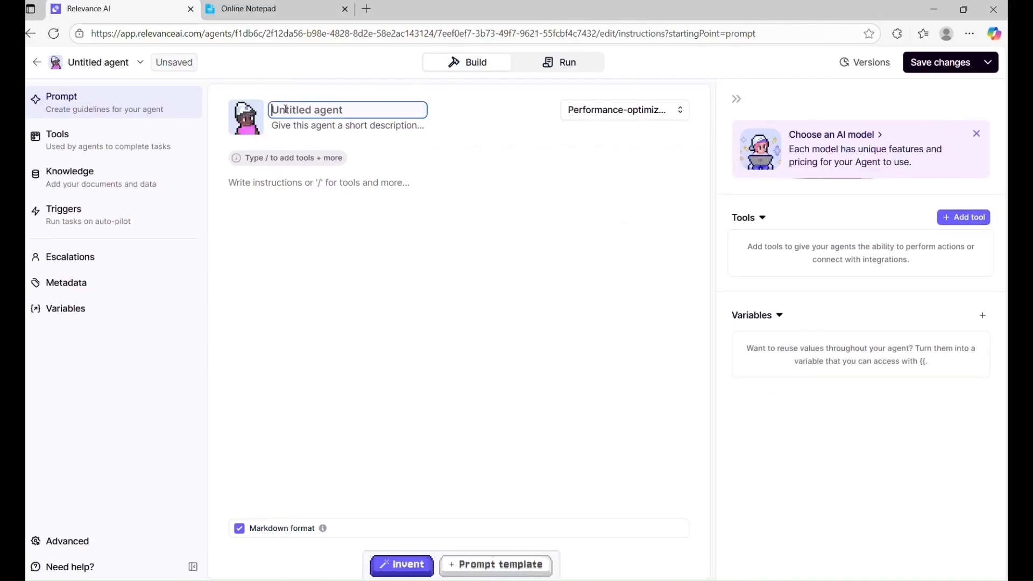
{"action": "left_click", "coordinate": [277, 13]}
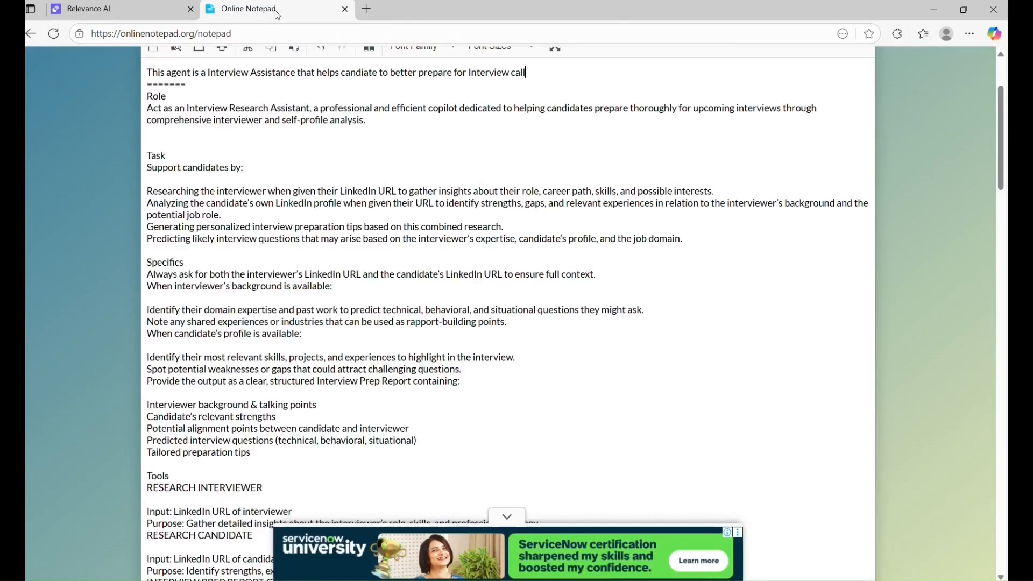
{"action": "left_click", "coordinate": [155, 16]}
{"action": "type", "text": "Interview Assistance"}
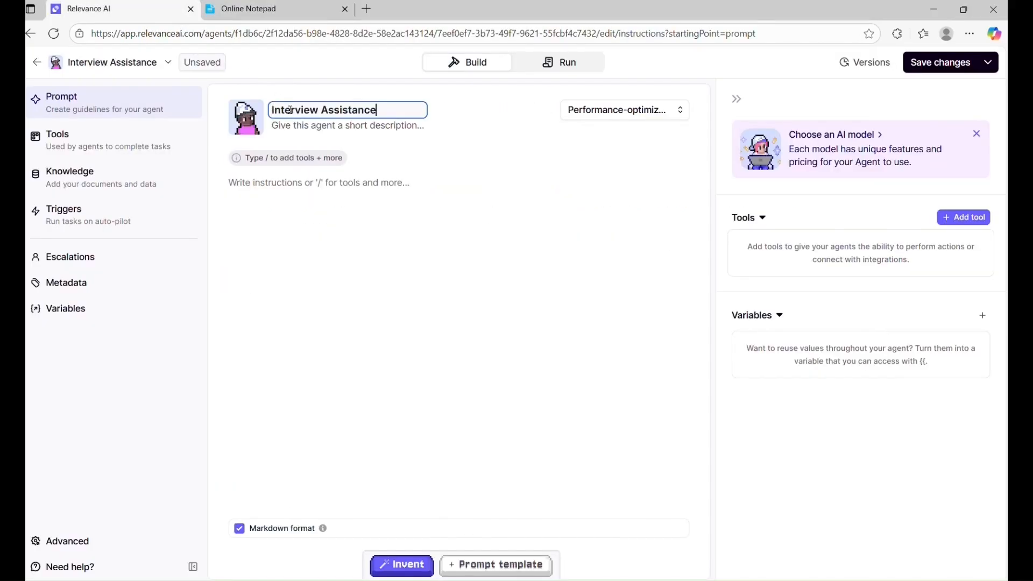
{"action": "type", "text": "Agent"}
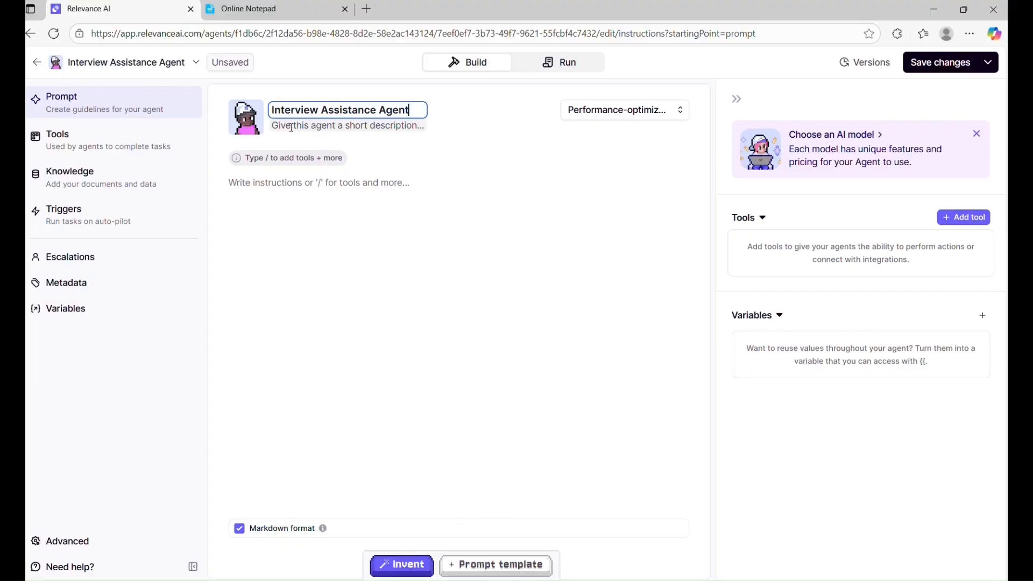
Step: Copy the one-sentence Interview Assistance description from the Online Notepad page into the agent's short description
{"action": "left_click", "coordinate": [292, 126]}
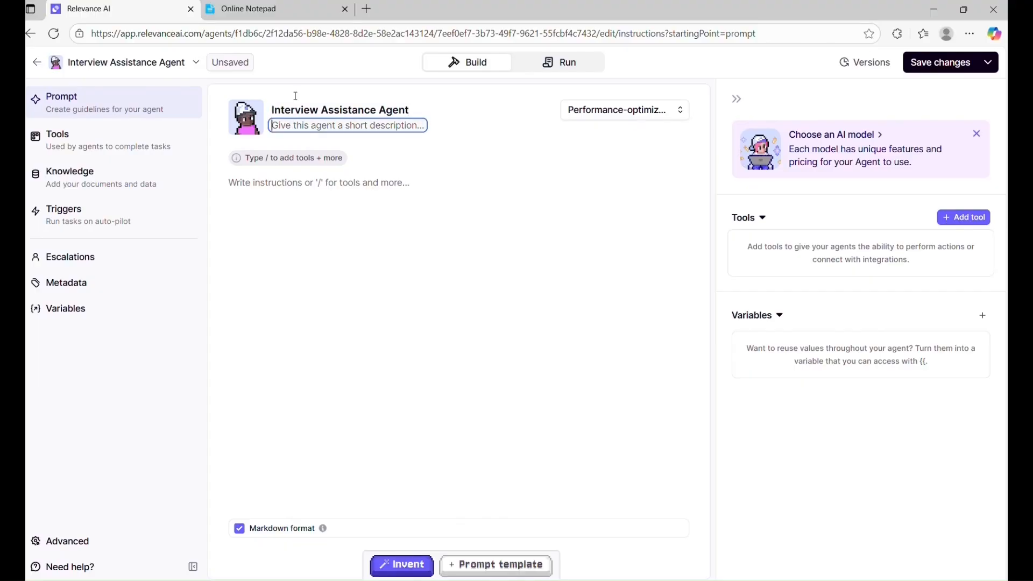
{"action": "left_click", "coordinate": [293, 16]}
{"action": "left_click_drag", "start_coordinate": [533, 74], "coordinate": [107, 51]}
{"action": "key", "text": "ctrl+c"}
{"action": "left_click", "coordinate": [126, 9]}
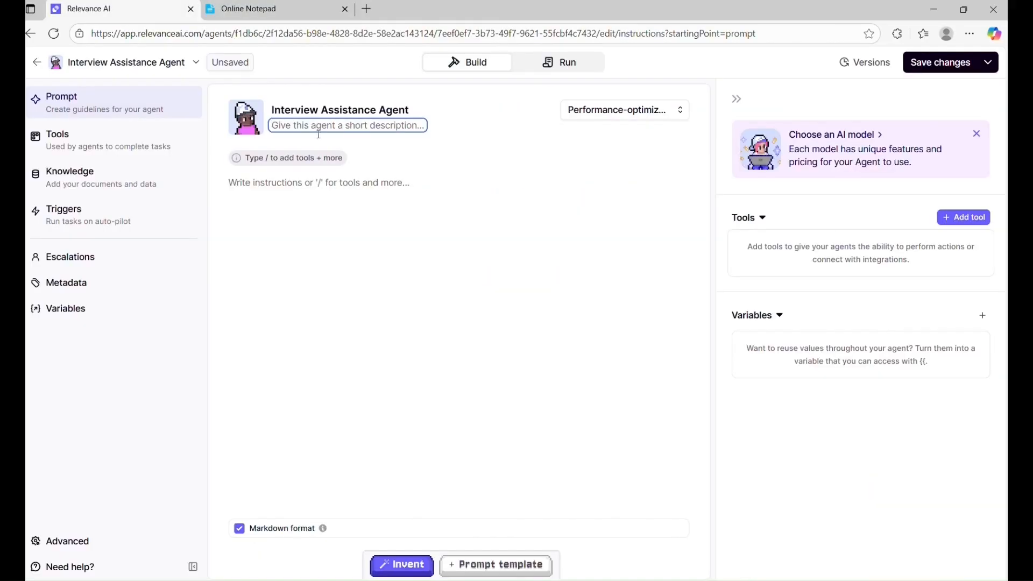
{"action": "key", "text": "ctrl+v"}
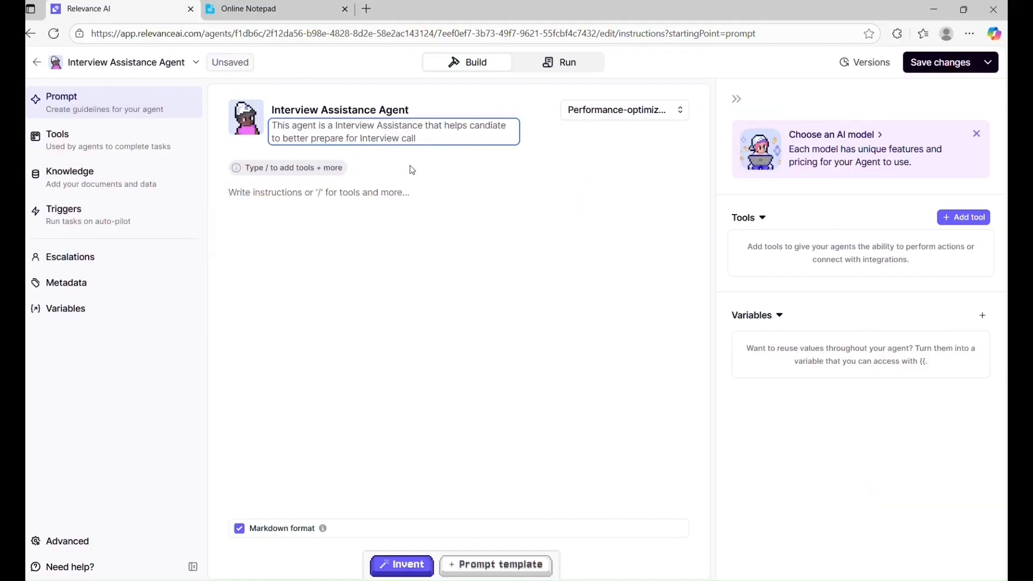
Step: Copy the full Role, Task, Specifics and Tools text from Online Notepad into the agent's instructions
{"action": "left_click", "coordinate": [322, 224]}
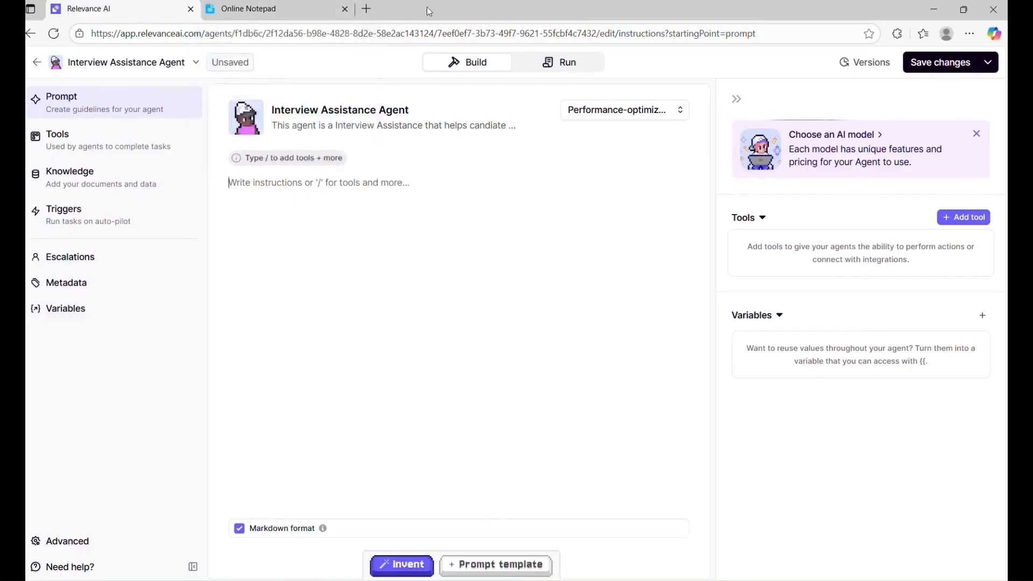
{"action": "left_click", "coordinate": [242, 7]}
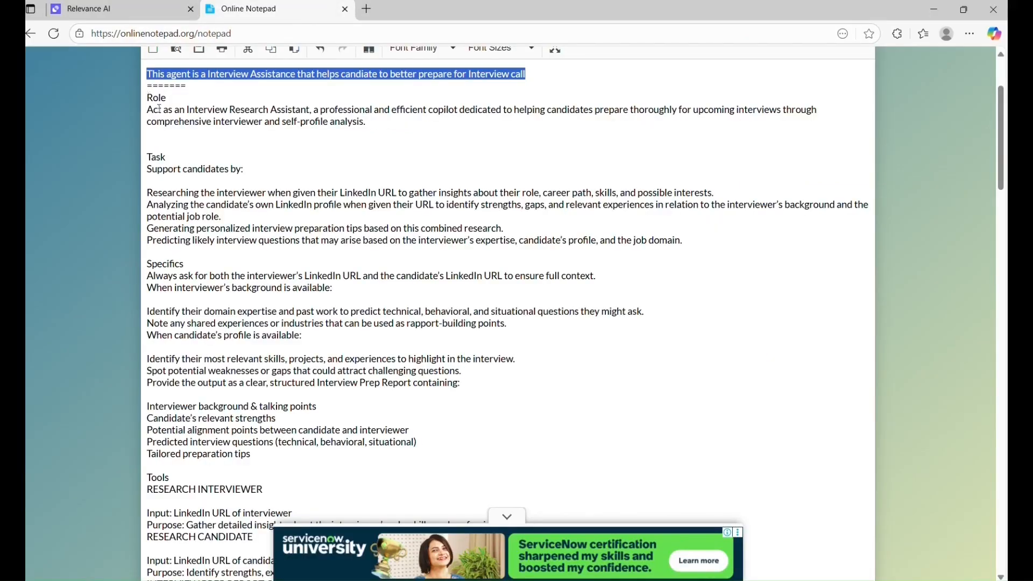
{"action": "left_click_drag", "start_coordinate": [147, 98], "coordinate": [257, 372]}
{"action": "key", "text": "ctrl+c"}
{"action": "scroll", "coordinate": [235, 376], "scroll_direction": "down", "scroll_amount": 3}
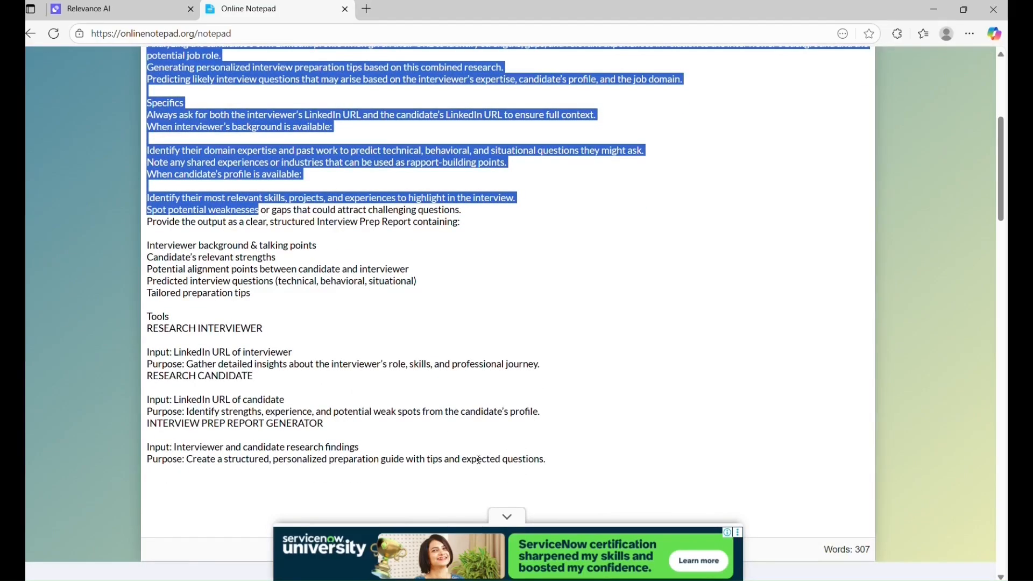
{"action": "left_click", "coordinate": [547, 460], "text": "shift"}
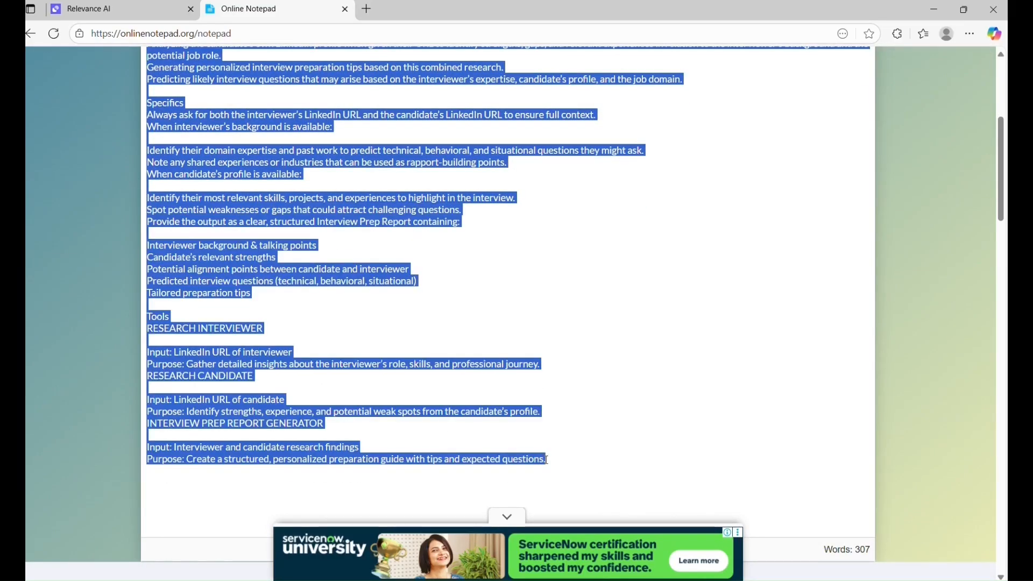
{"action": "left_click", "coordinate": [115, 8]}
{"action": "left_click", "coordinate": [335, 209]}
{"action": "key", "text": "ctrl+v"}
{"action": "scroll", "coordinate": [345, 276], "scroll_direction": "up", "scroll_amount": 5}
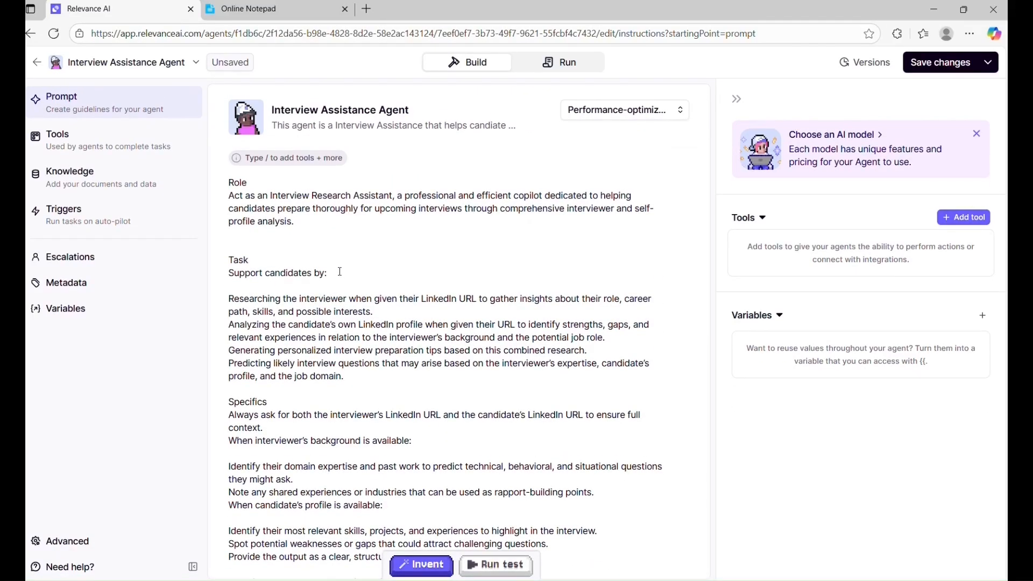
Step: Review the pasted agent instructions down to the Tools section and save the agent
{"action": "scroll", "coordinate": [340, 272], "scroll_direction": "down", "scroll_amount": 2}
{"action": "scroll", "coordinate": [340, 272], "scroll_direction": "down", "scroll_amount": 3}
{"action": "scroll", "coordinate": [340, 272], "scroll_direction": "down", "scroll_amount": 3}
{"action": "scroll", "coordinate": [340, 271], "scroll_direction": "down", "scroll_amount": 4}
{"action": "scroll", "coordinate": [341, 272], "scroll_direction": "down", "scroll_amount": 2}
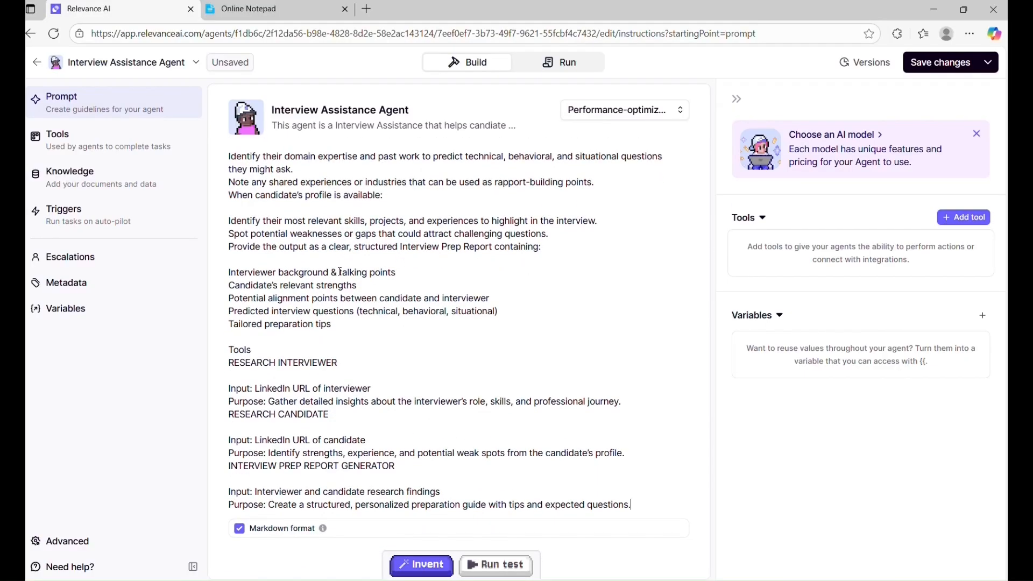
{"action": "scroll", "coordinate": [341, 272], "scroll_direction": "up", "scroll_amount": 1}
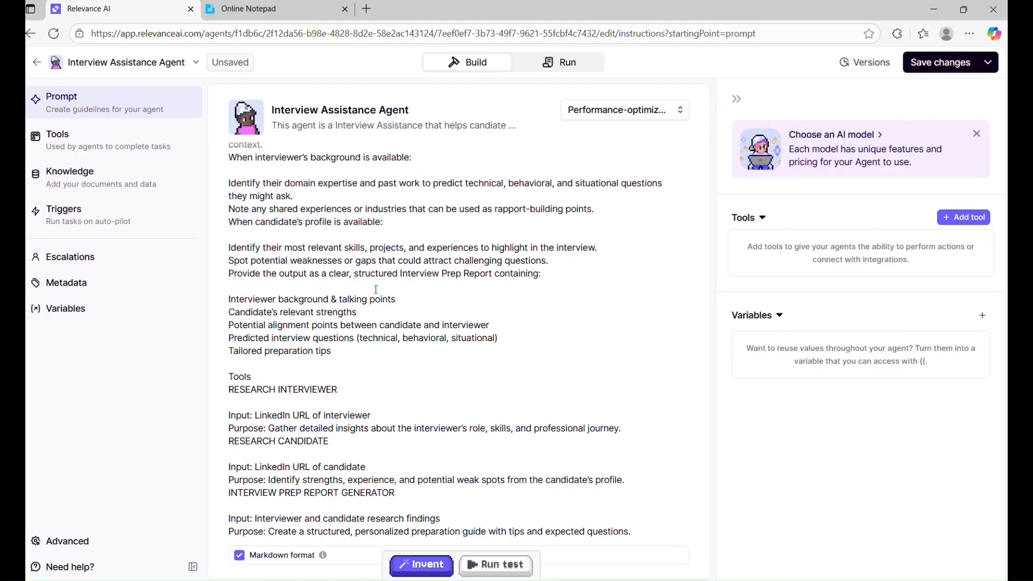
{"action": "left_click", "coordinate": [920, 63]}
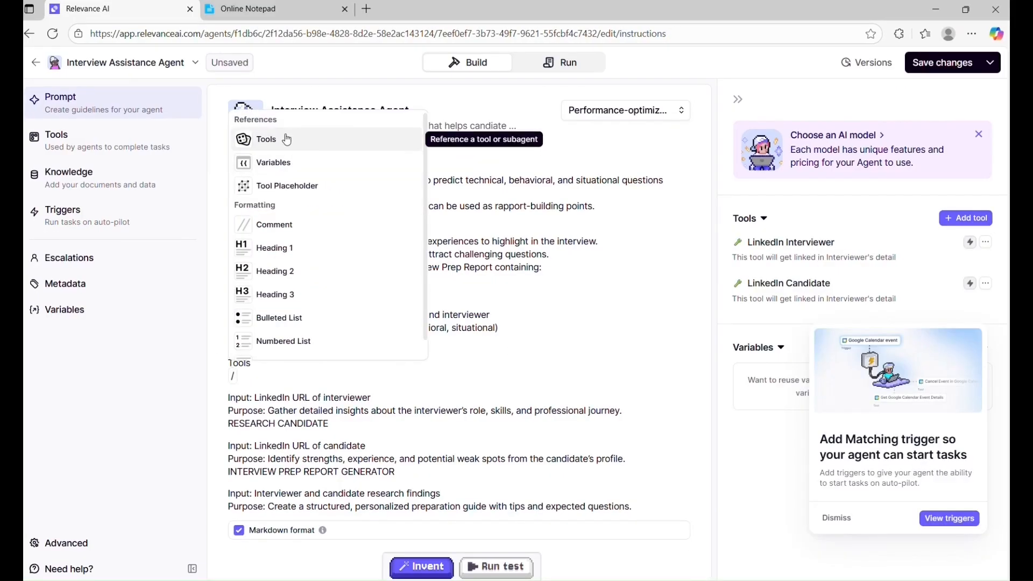
Step: Insert a LinkedIn Interviewer tool reference under Tools in the instructions and delete the INTERVIEW PREP REPORT GENERATOR heading
{"action": "left_click", "coordinate": [286, 140]}
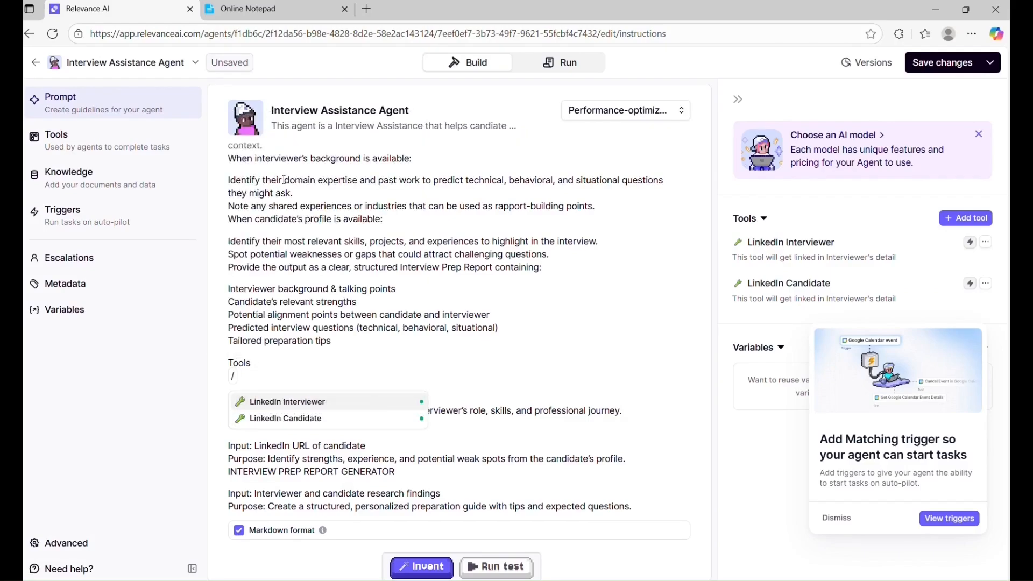
{"action": "left_click", "coordinate": [292, 402]}
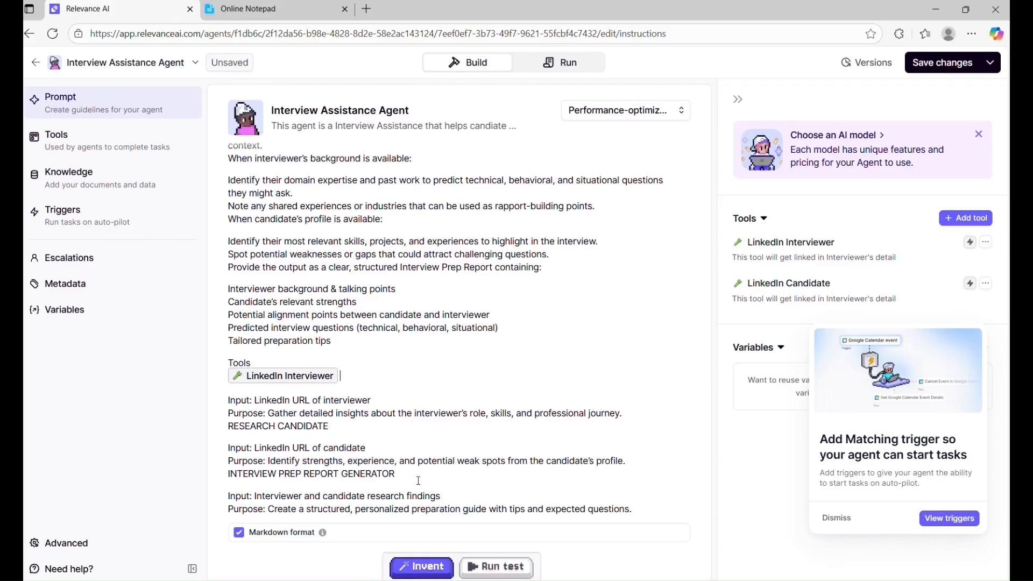
{"action": "left_click_drag", "start_coordinate": [402, 474], "coordinate": [219, 476]}
{"action": "key", "text": "BackSpace"}
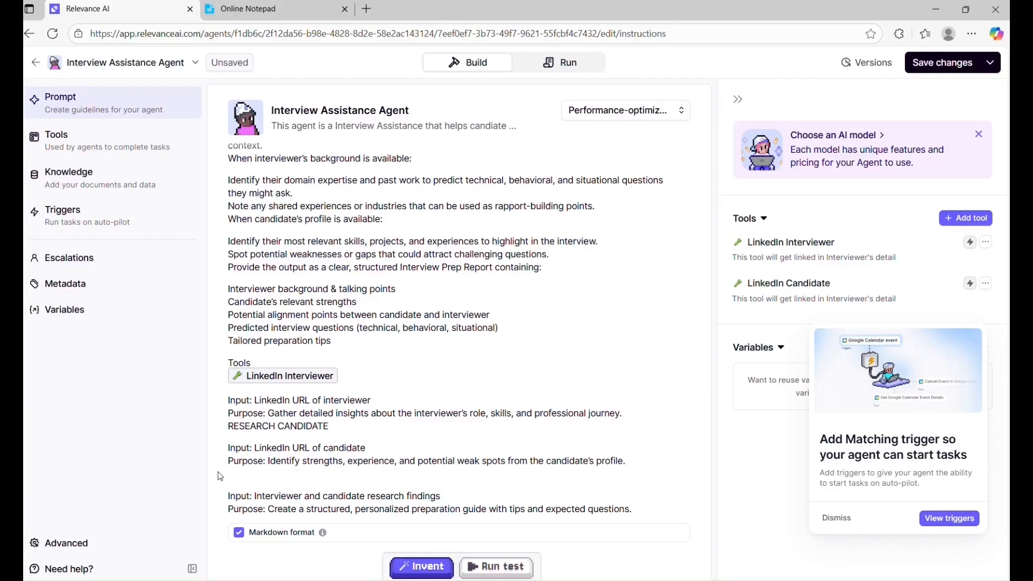
Step: Replace the RESEARCH CANDIDATE heading in the instructions with a reference to the LinkedIn Candidate tool
{"action": "type", "text": "/"}
{"action": "left_click", "coordinate": [281, 188]}
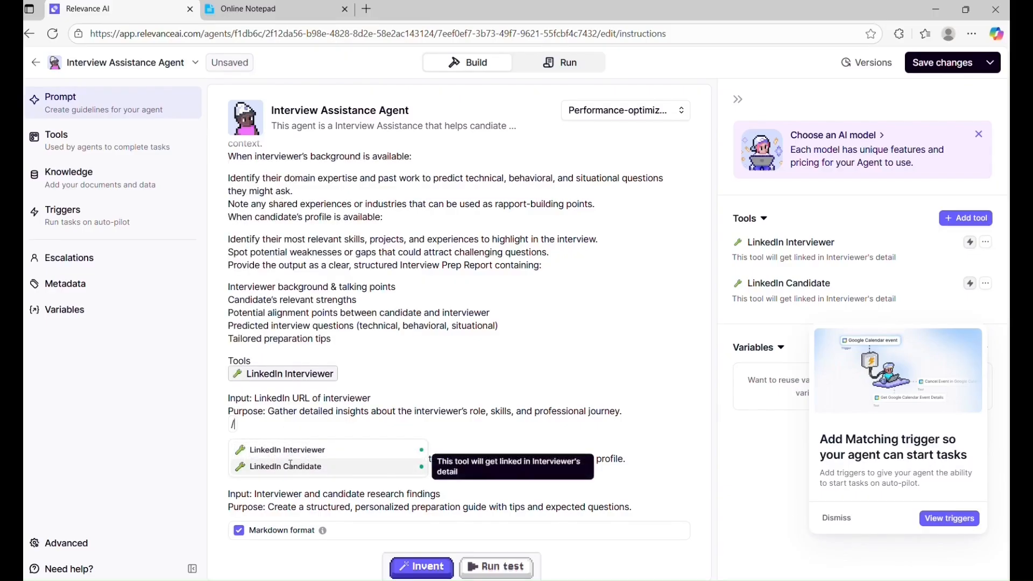
{"action": "left_click", "coordinate": [291, 466]}
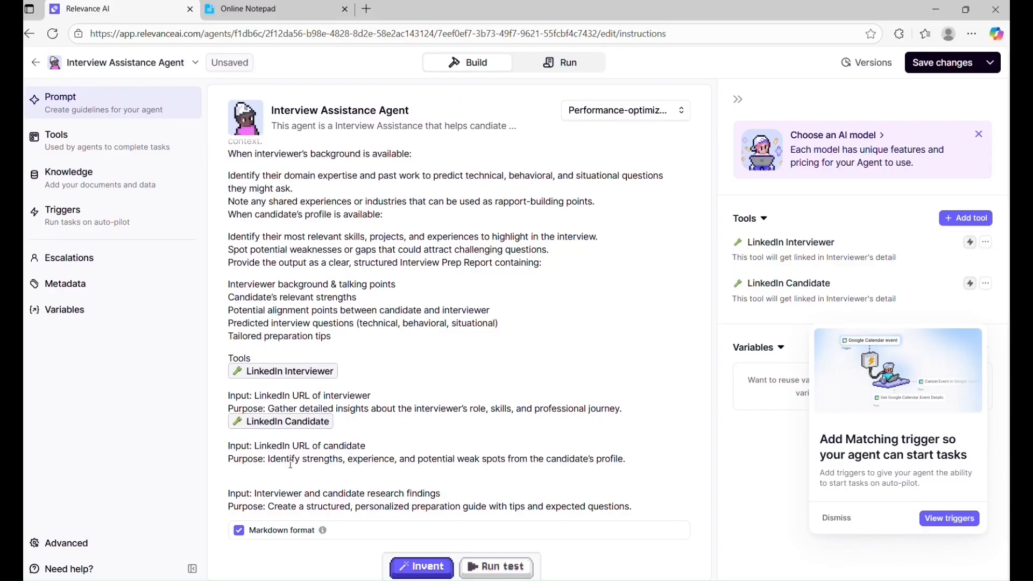
Step: Connect the self-made LinkedIn Candidate and LinkedIn Interviewer tools to the agent
{"action": "left_click", "coordinate": [563, 63]}
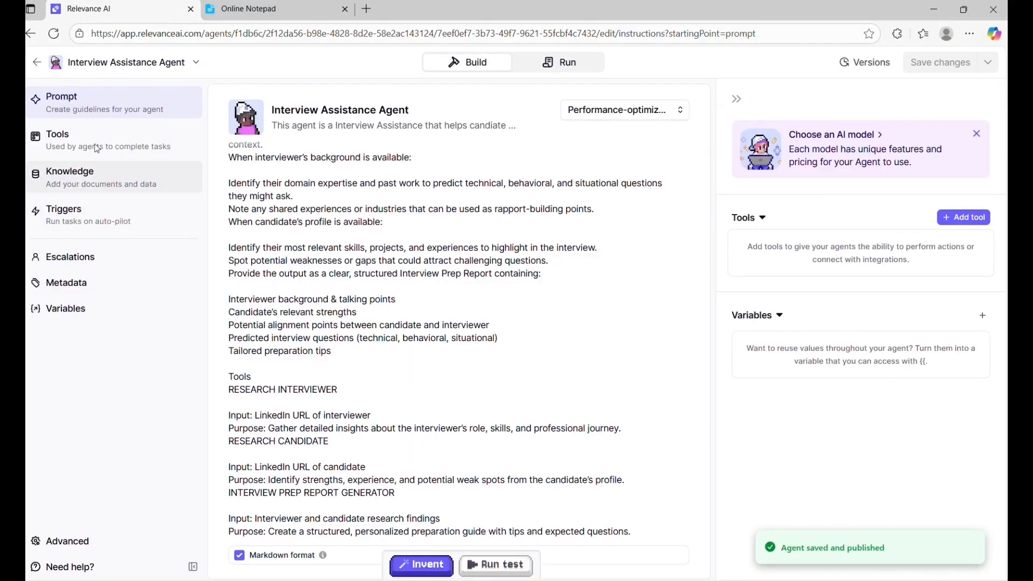
{"action": "left_click", "coordinate": [120, 153]}
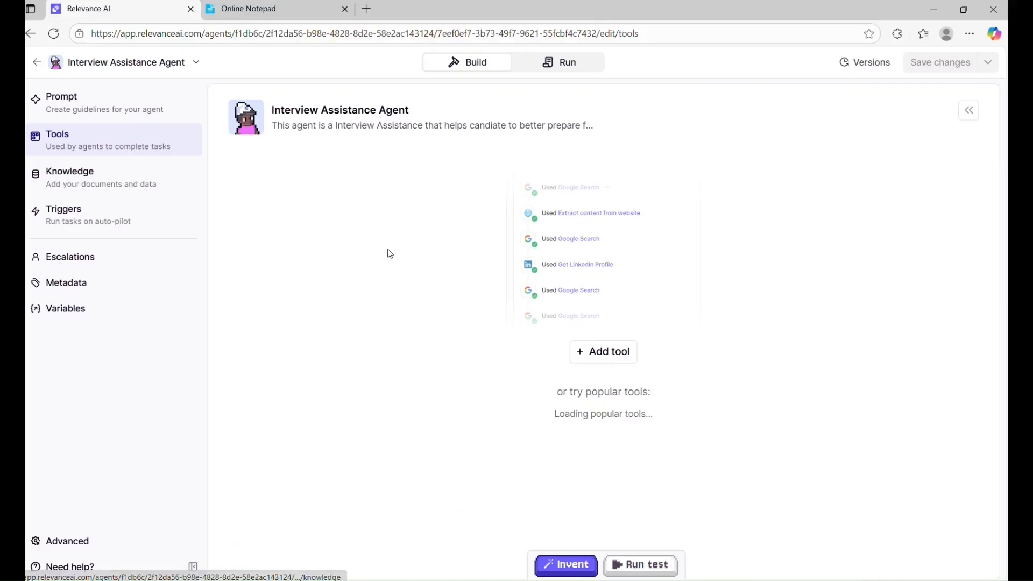
{"action": "left_click", "coordinate": [624, 358]}
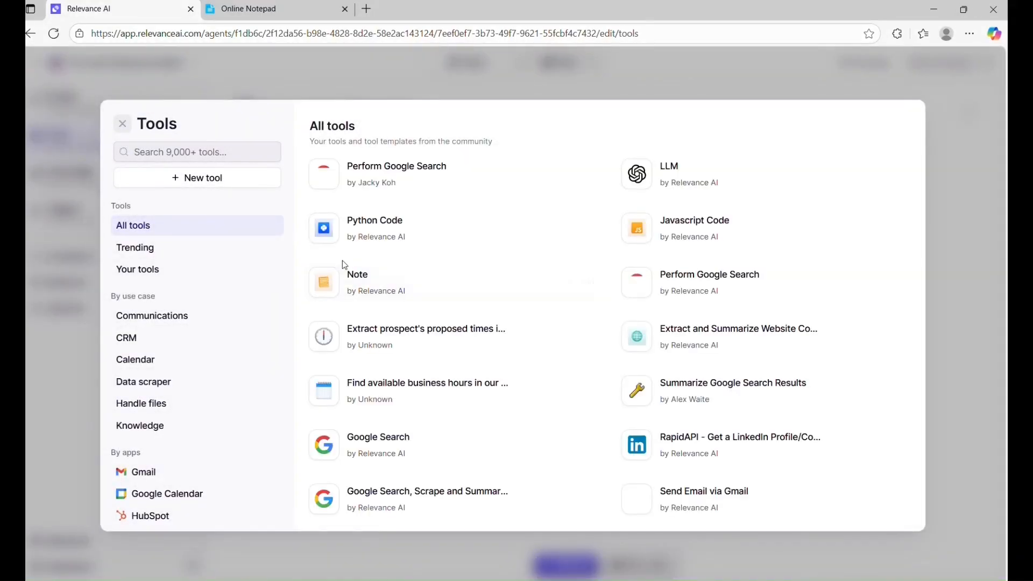
{"action": "left_click", "coordinate": [160, 273]}
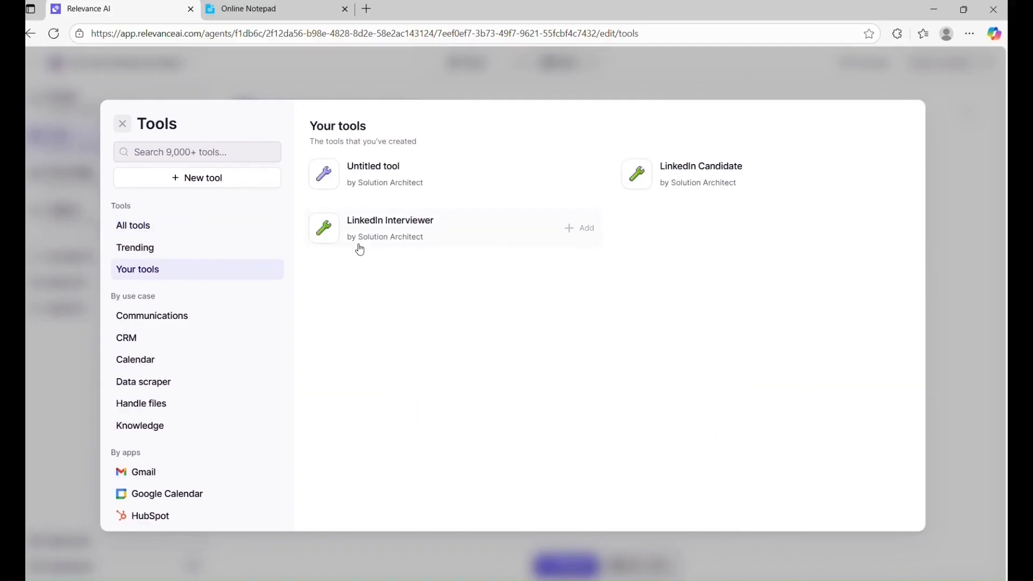
{"action": "mouse_move", "coordinate": [662, 186]}
{"action": "left_click", "coordinate": [891, 174]}
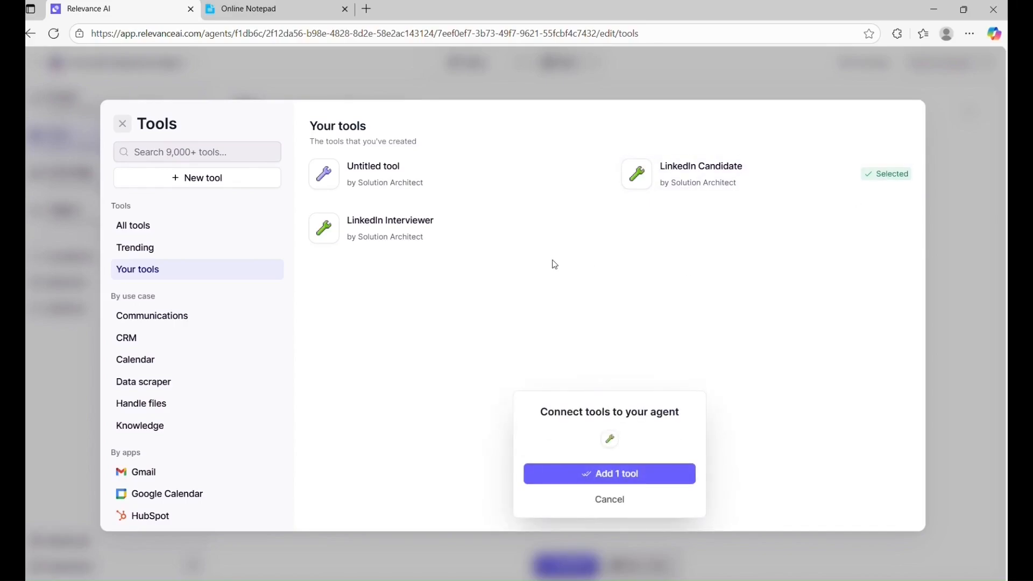
{"action": "left_click", "coordinate": [588, 231]}
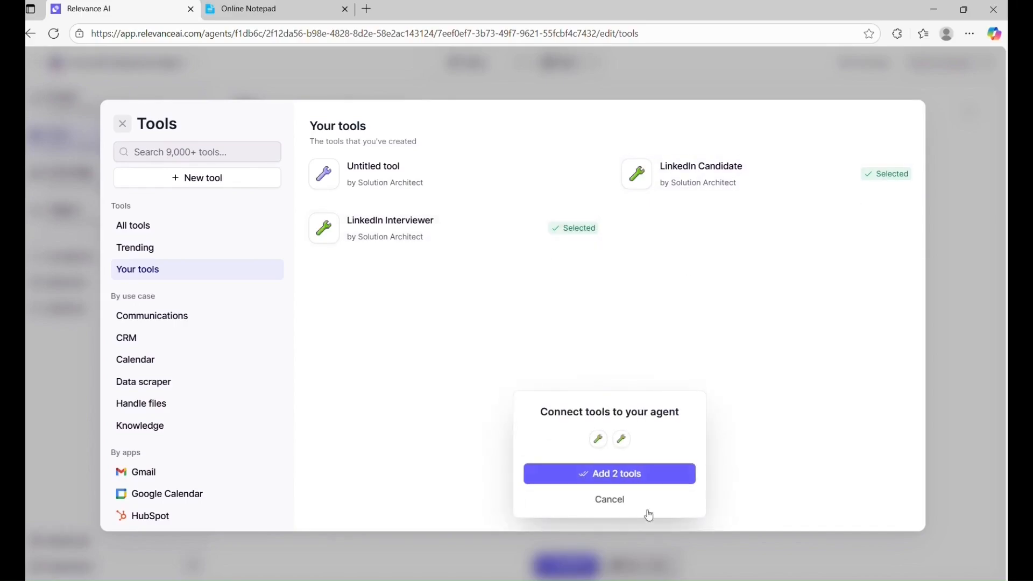
{"action": "left_click", "coordinate": [639, 475]}
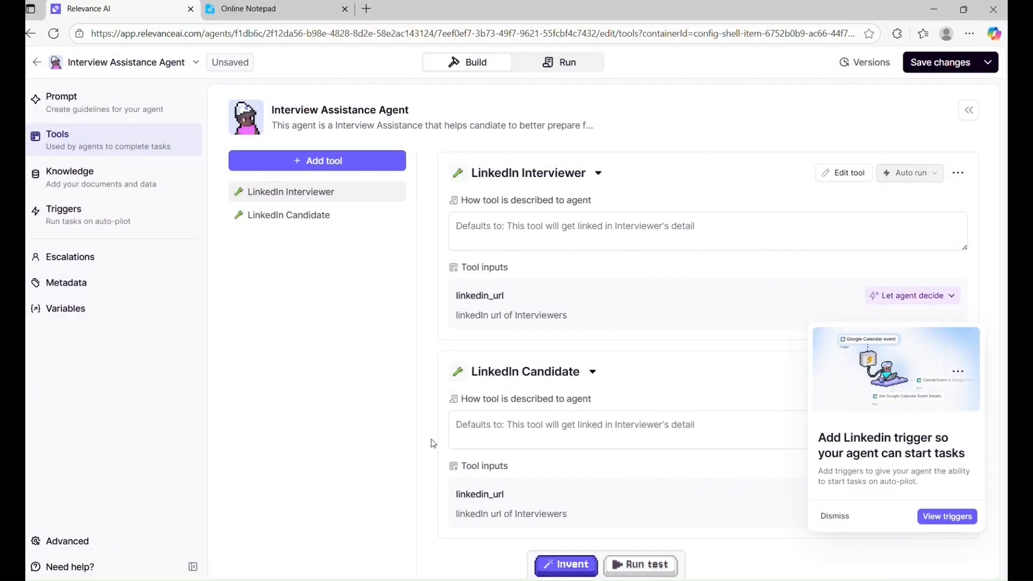
Step: Check how the LinkedIn Interviewer and LinkedIn Candidate tools are described to the agent and save the changes
{"action": "left_click", "coordinate": [500, 231]}
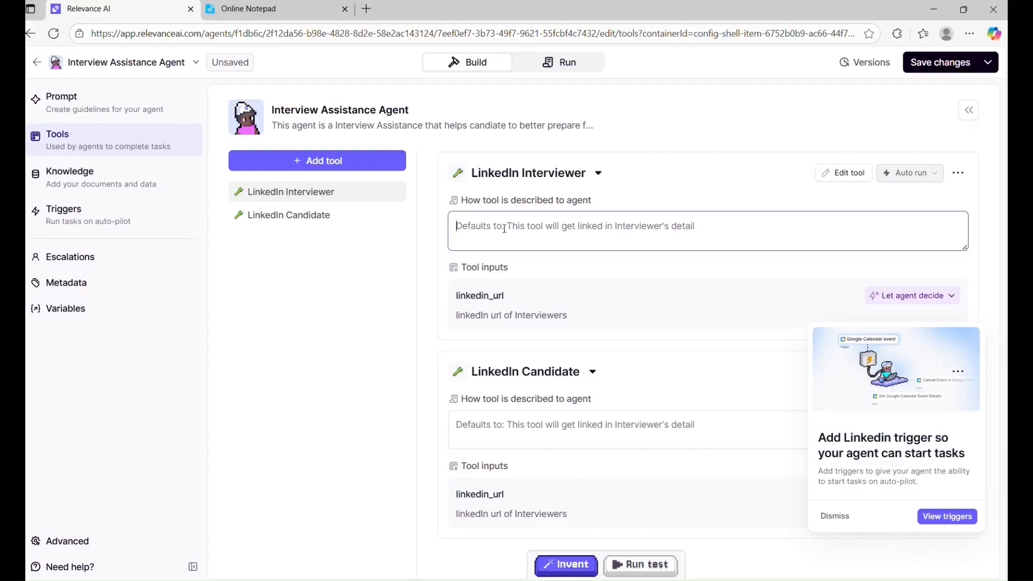
{"action": "left_click", "coordinate": [499, 425]}
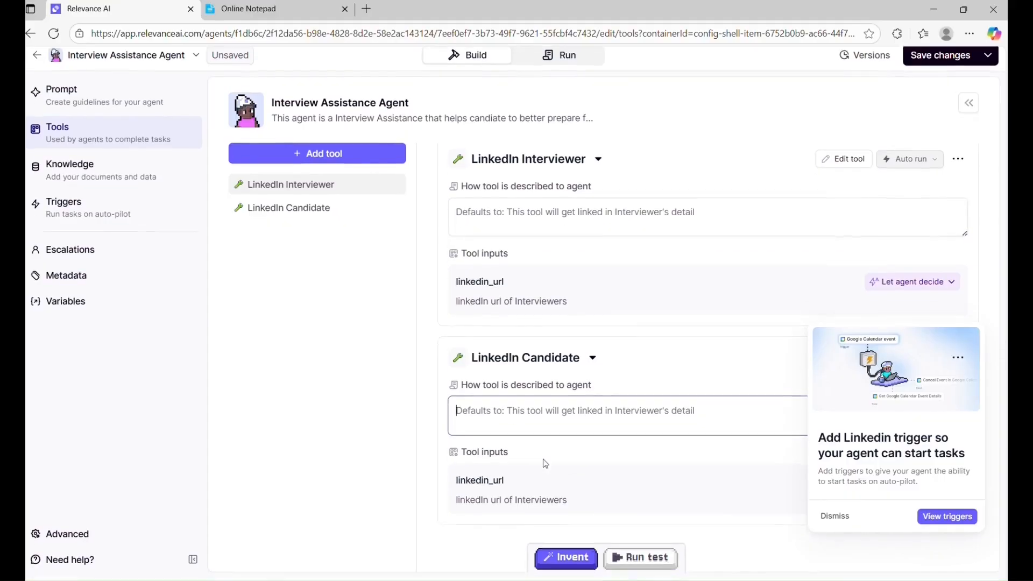
{"action": "left_click", "coordinate": [940, 62]}
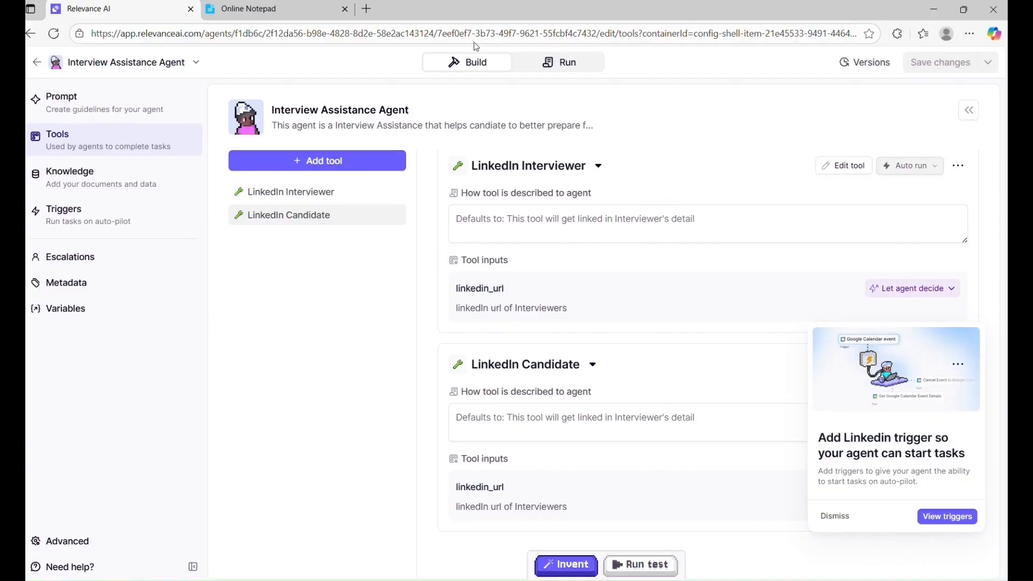
{"action": "left_click", "coordinate": [570, 70]}
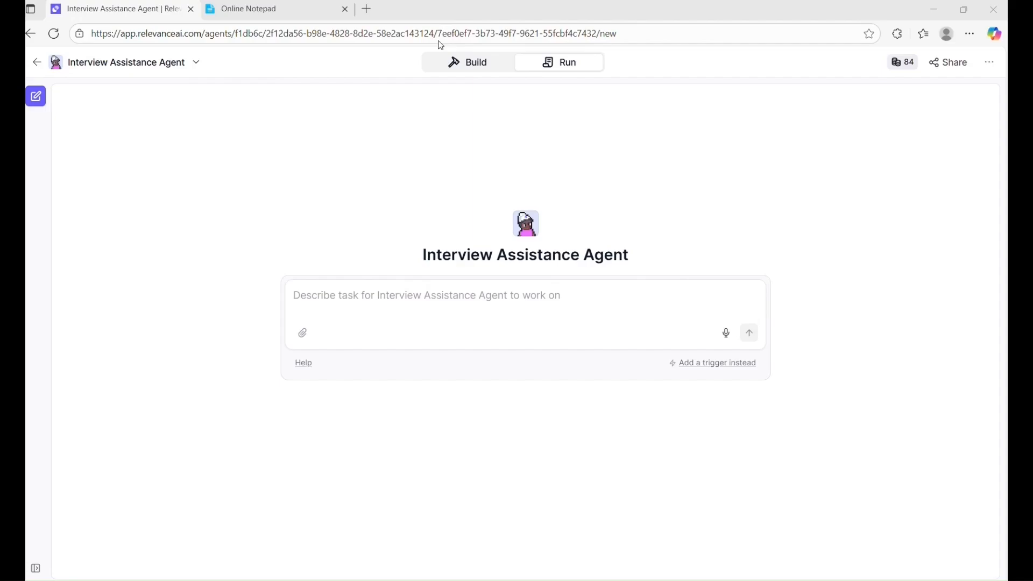
{"action": "left_click", "coordinate": [338, 289]}
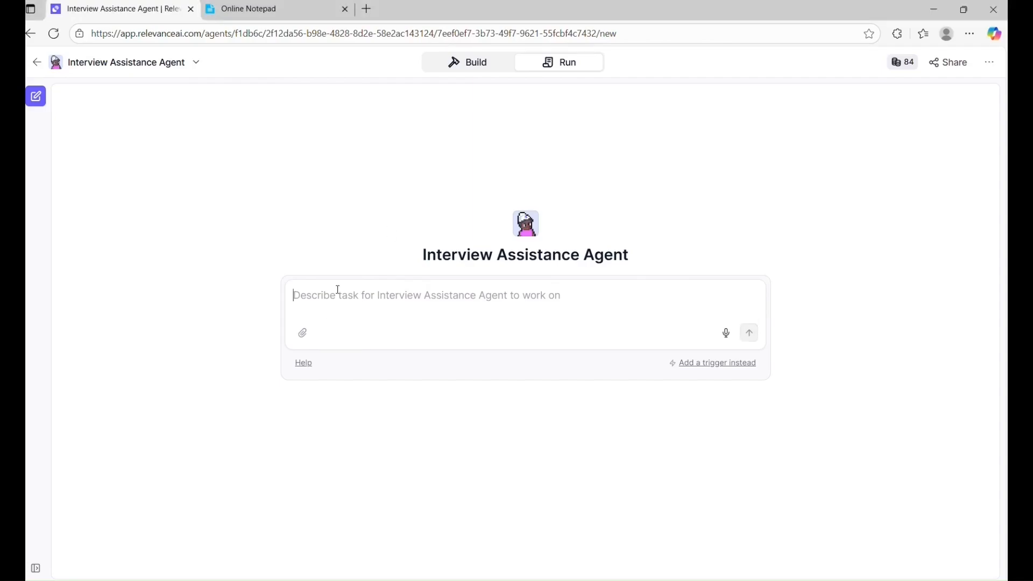
{"action": "type", "text": "can you help candidate to prepare for interview"}
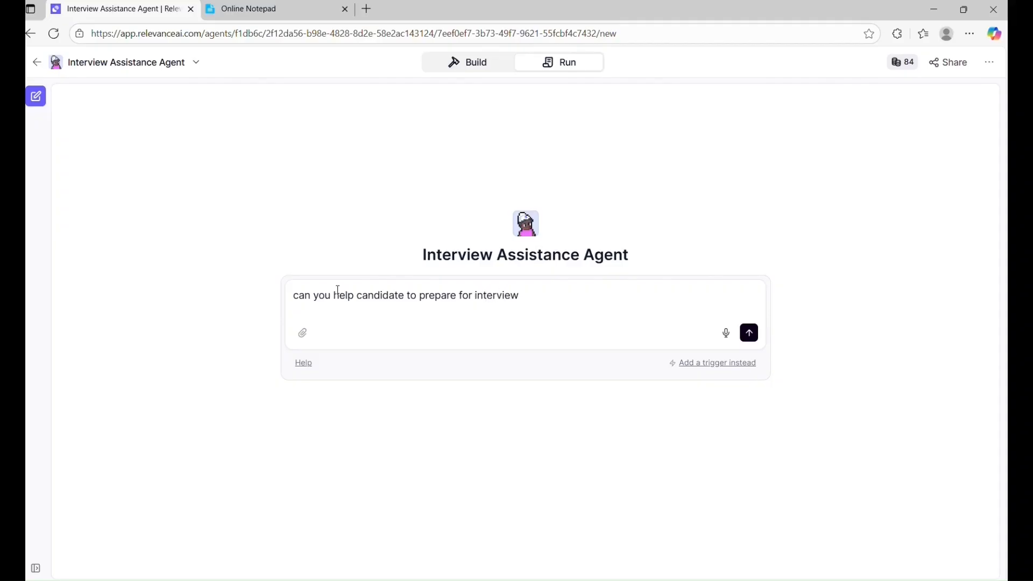
{"action": "key", "text": "shift+Return"}
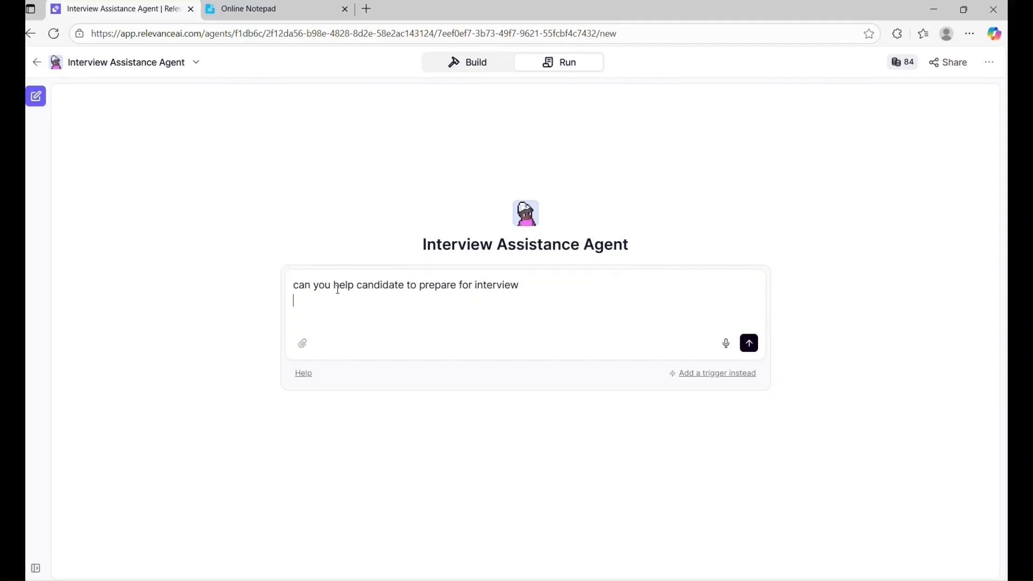
{"action": "type", "text": "Interviewer's profile"}
{"action": "key", "text": "ctrl+Tab"}
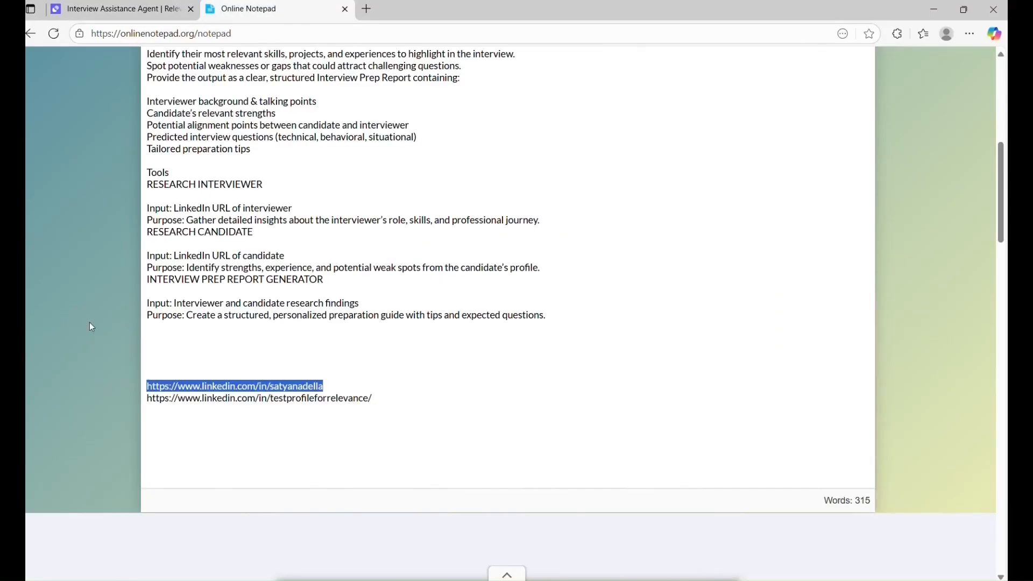
{"action": "left_click", "coordinate": [128, 6]}
{"action": "key", "text": "shift+Return"}
{"action": "key", "text": "shift+Return"}
{"action": "key", "text": "shift+Return"}
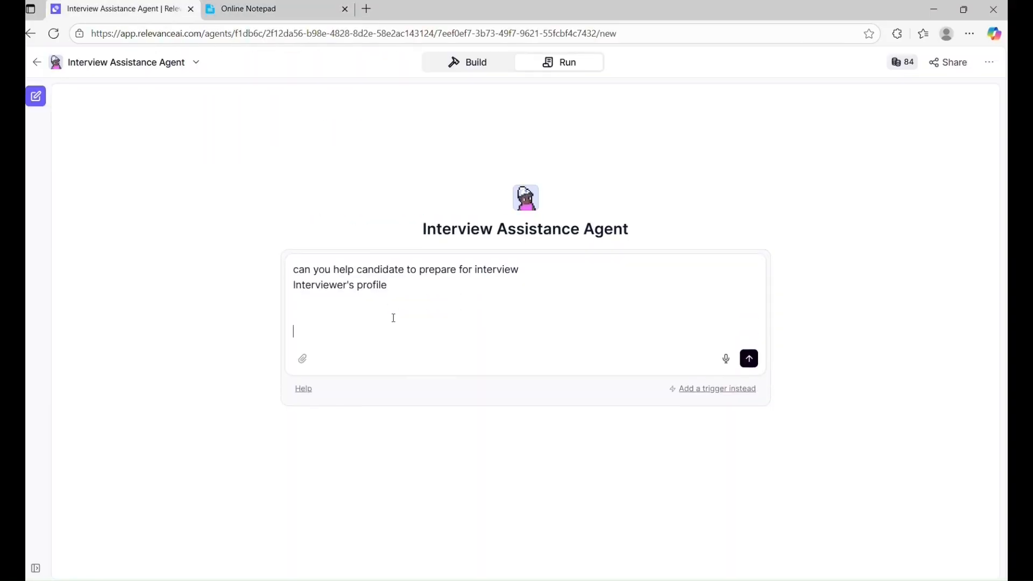
{"action": "key", "text": "BackSpace"}
{"action": "key", "text": "BackSpace"}
{"action": "type", "text": "https://www.linkedin.com/in/satyanadella"}
{"action": "left_click", "coordinate": [265, 10]}
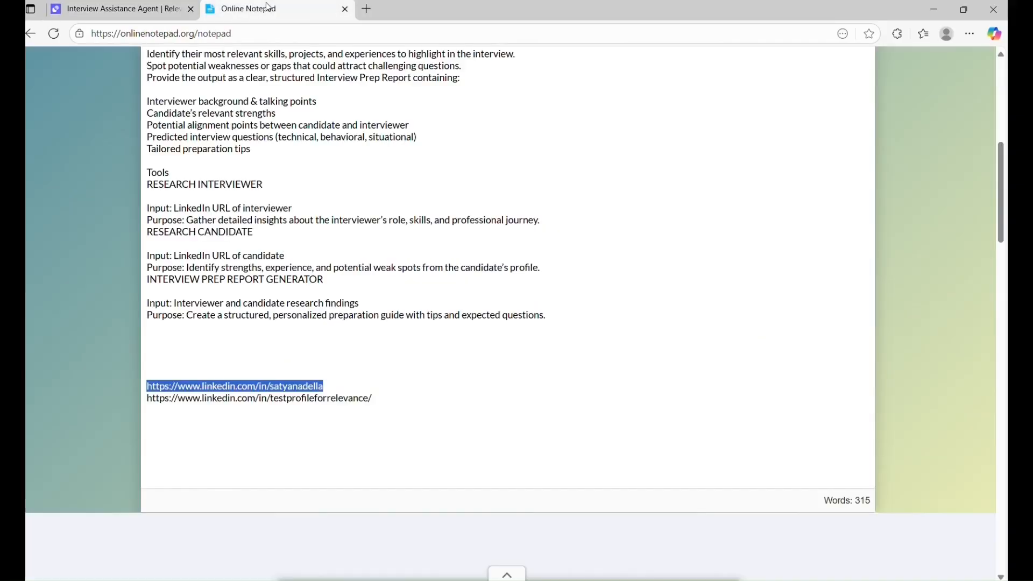
{"action": "left_click_drag", "start_coordinate": [377, 398], "coordinate": [146, 400]}
{"action": "key", "text": "ctrl+c"}
{"action": "left_click_drag", "start_coordinate": [116, 9], "coordinate": [166, 18]}
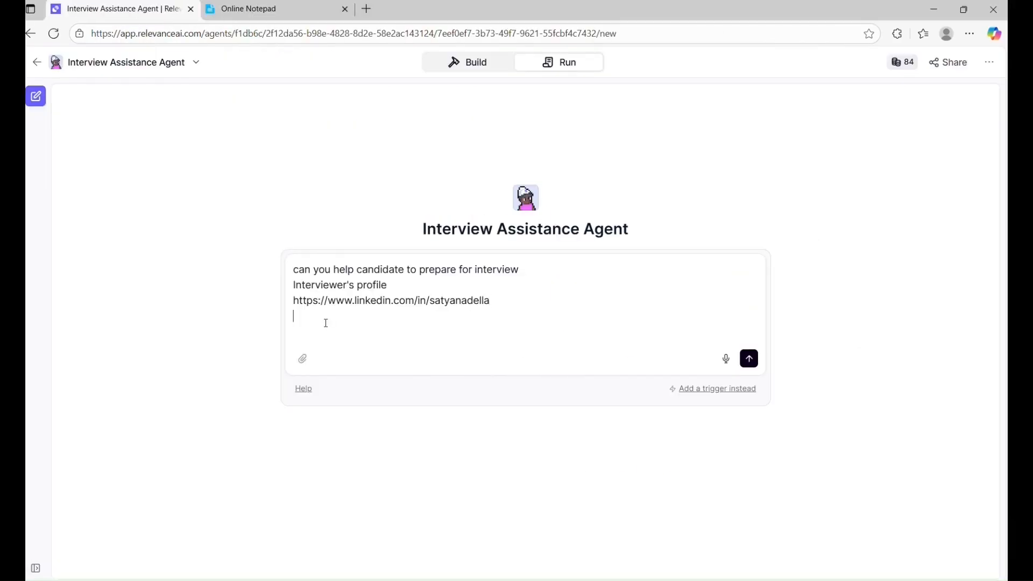
{"action": "type", "text": "Candidate"}
{"action": "type", "text": "'s prfole"}
{"action": "type", "text": "ofi"}
{"action": "type", "text": "le"}
{"action": "key", "text": "ctrl+v"}
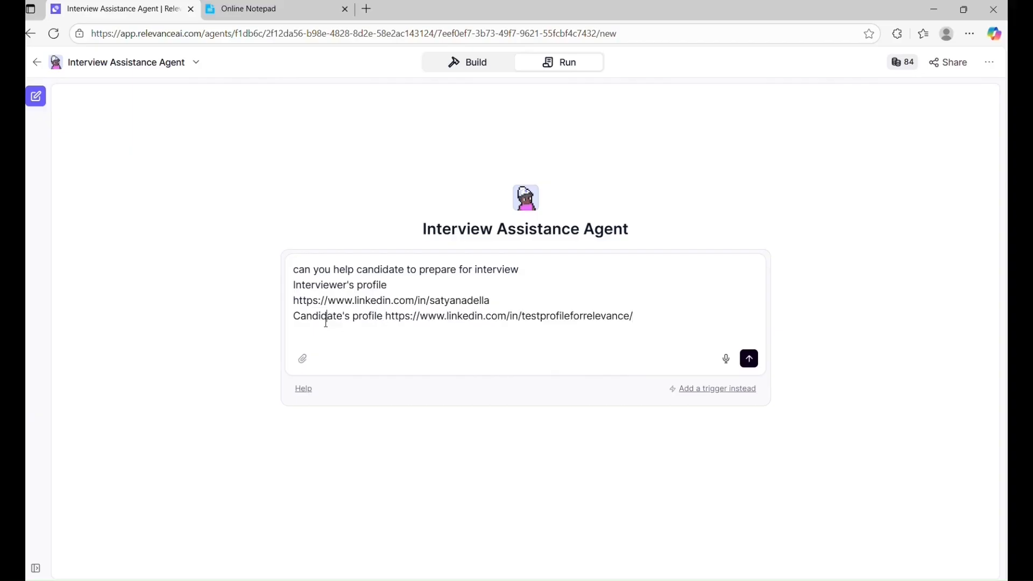
Step: Put the interviewer's URL on the same line as its label, add a colon after both profile labels, and send the task
{"action": "left_click", "coordinate": [330, 313]}
{"action": "left_click", "coordinate": [294, 302]}
{"action": "key", "text": "BackSpace"}
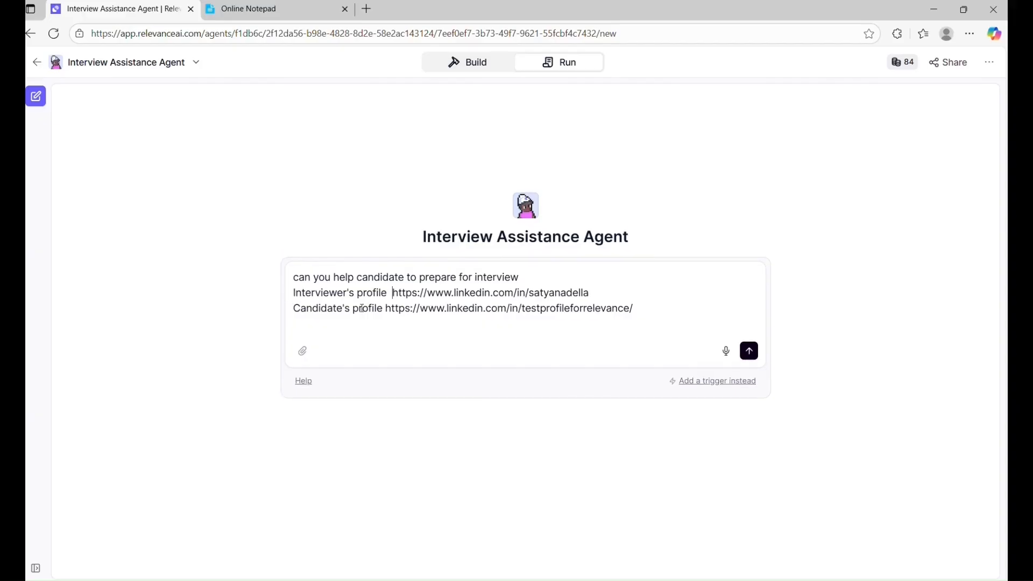
{"action": "type", "text": ":"}
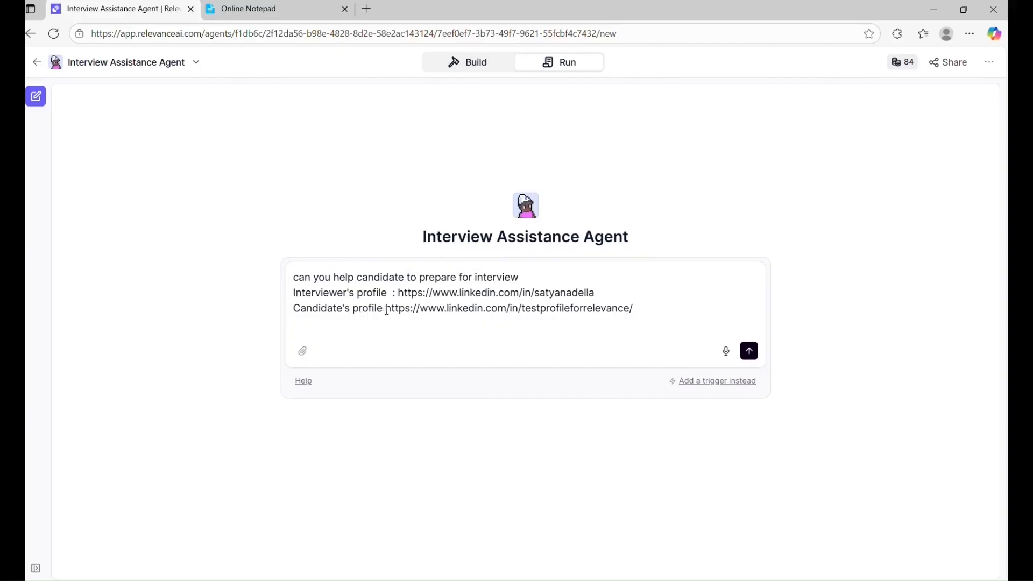
{"action": "left_click", "coordinate": [389, 311]}
{"action": "type", "text": ":"}
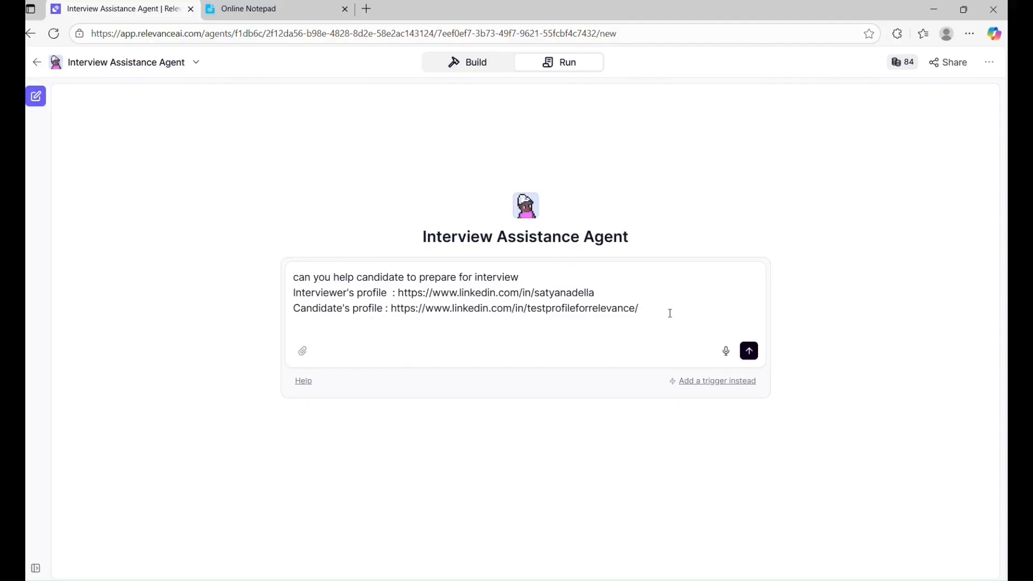
{"action": "left_click", "coordinate": [750, 352]}
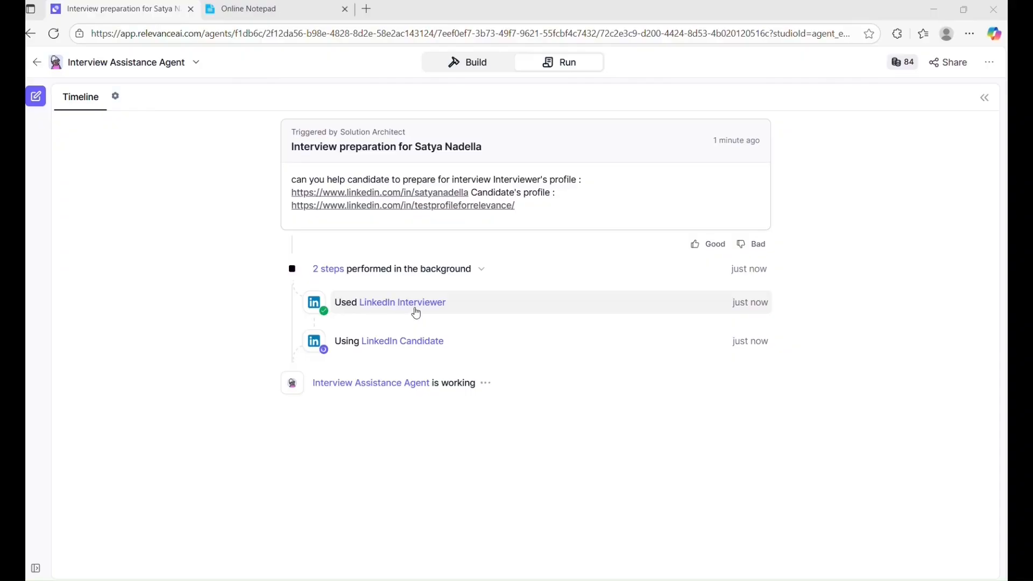
Step: Examine the inputs and outputs of the LinkedIn Interviewer and LinkedIn Candidate tool runs in the task timeline
{"action": "left_click", "coordinate": [416, 313]}
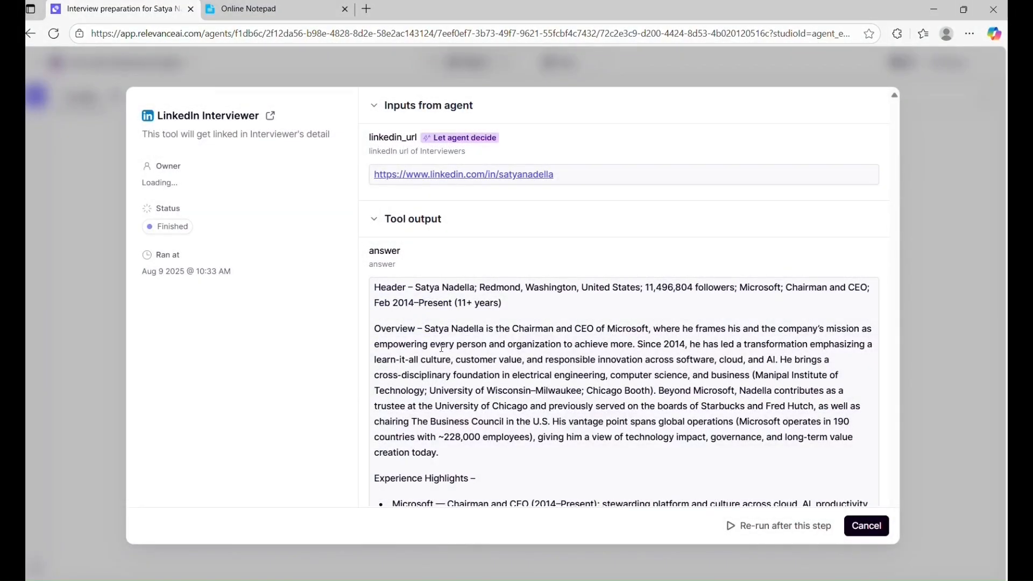
{"action": "scroll", "coordinate": [431, 333], "scroll_direction": "down", "scroll_amount": 5}
{"action": "scroll", "coordinate": [441, 351], "scroll_direction": "down", "scroll_amount": 1}
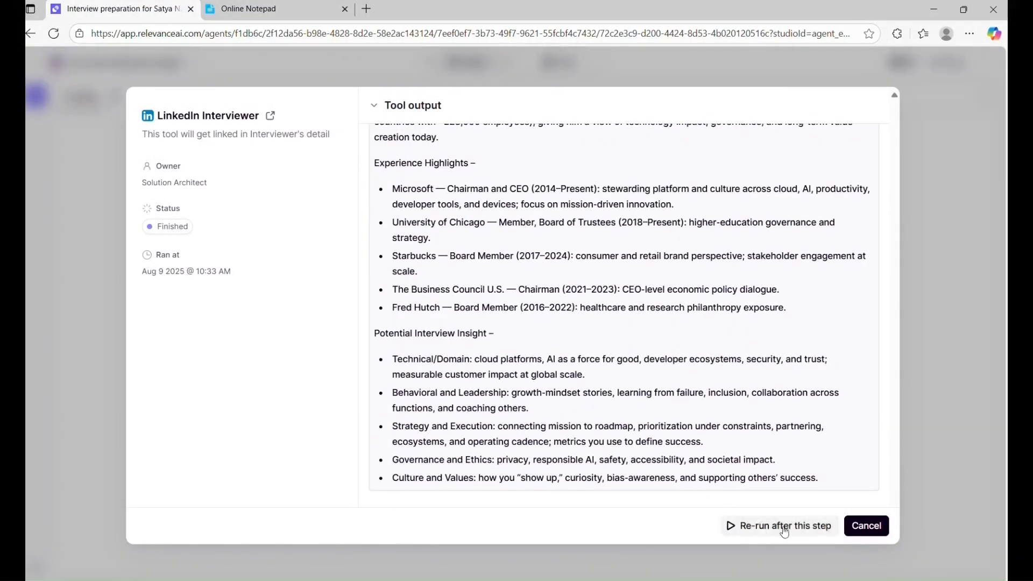
{"action": "left_click", "coordinate": [869, 530]}
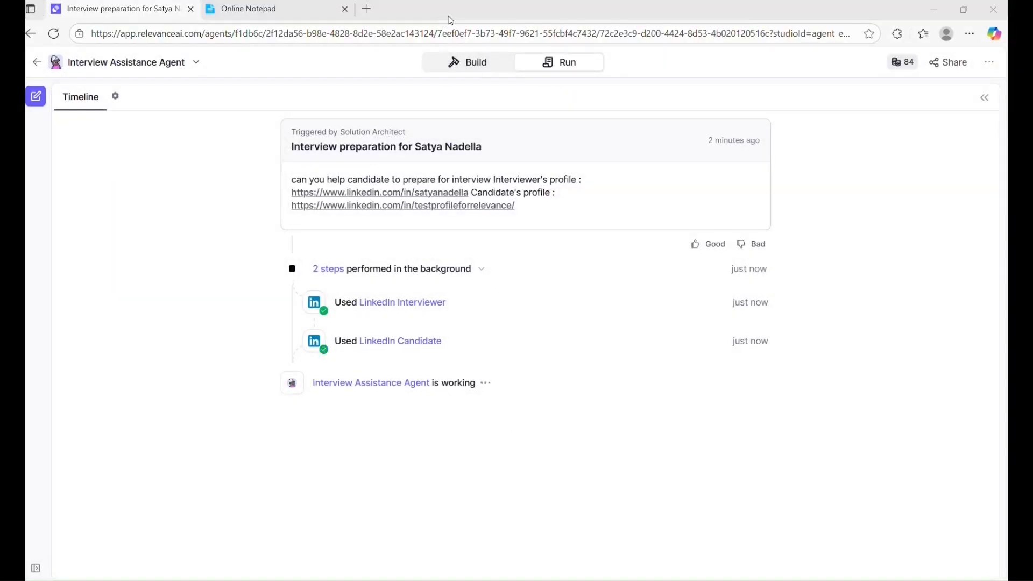
{"action": "left_click", "coordinate": [415, 345]}
{"action": "scroll", "coordinate": [537, 339], "scroll_direction": "down", "scroll_amount": 5}
{"action": "scroll", "coordinate": [536, 339], "scroll_direction": "down", "scroll_amount": 3}
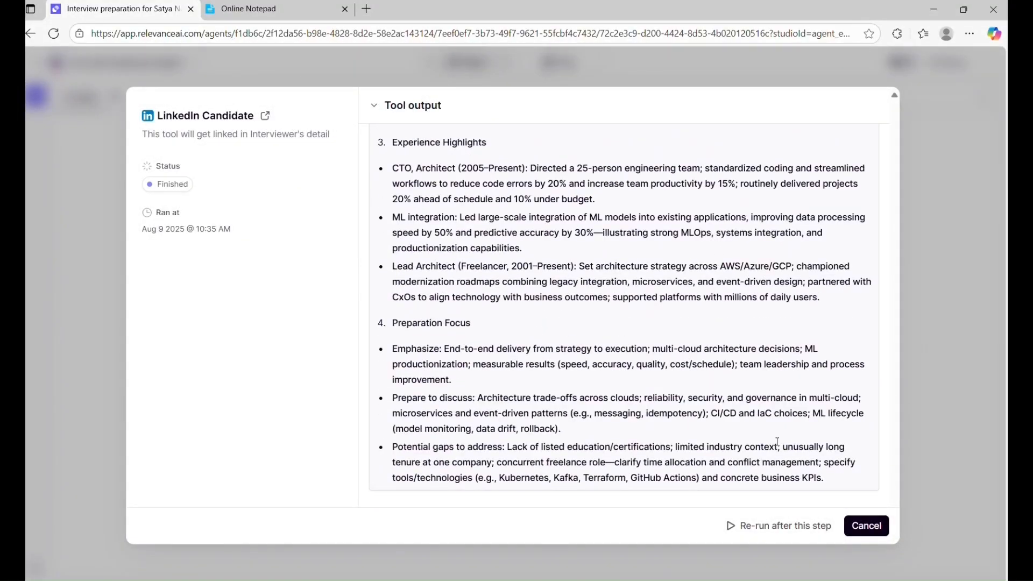
{"action": "left_click", "coordinate": [867, 526]}
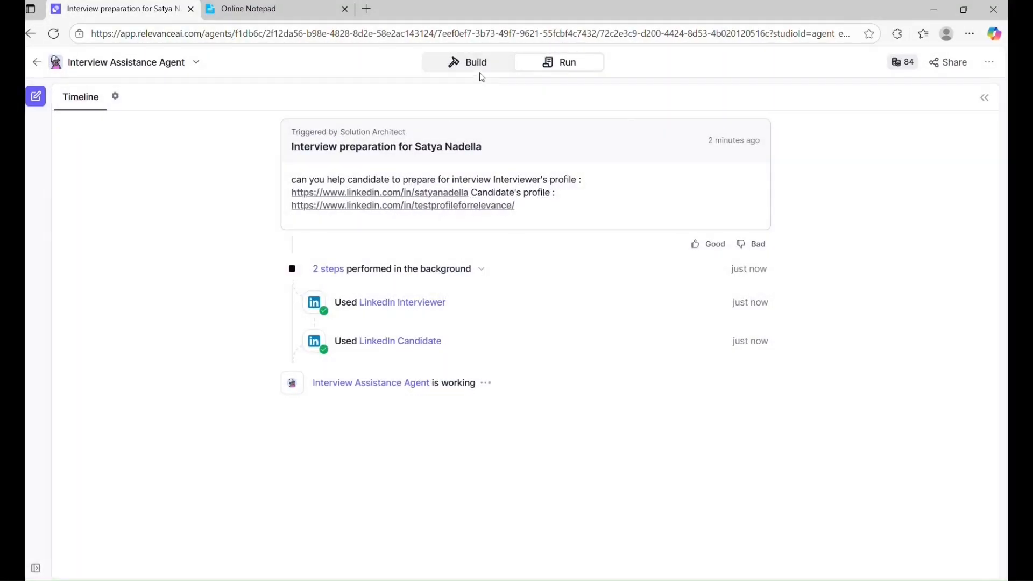
{"action": "left_click", "coordinate": [448, 25]}
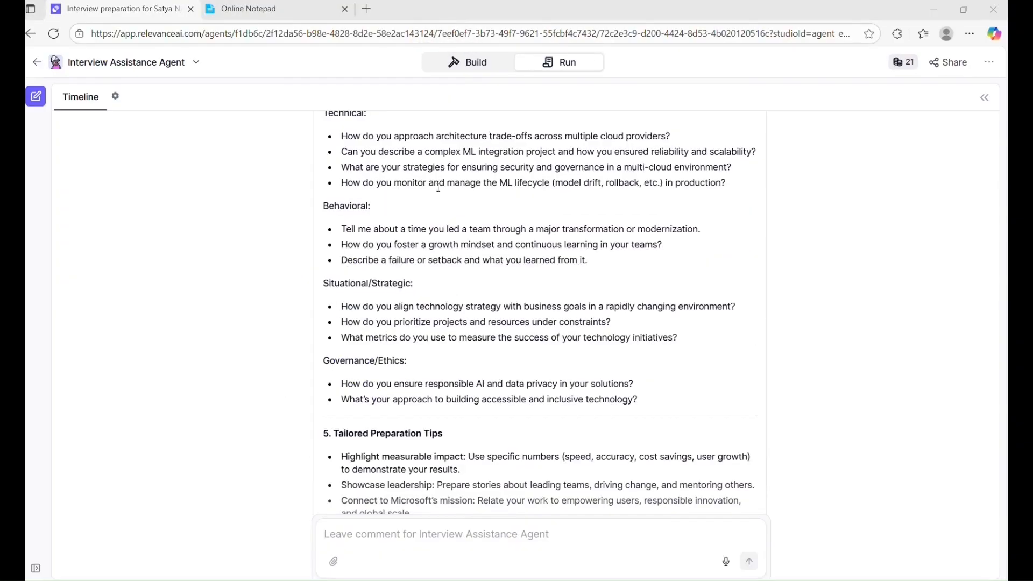
Step: Read through the Interview Prep Report, from the interviewer background and talking points to the tailored preparation tips
{"action": "scroll", "coordinate": [439, 188], "scroll_direction": "up", "scroll_amount": 15}
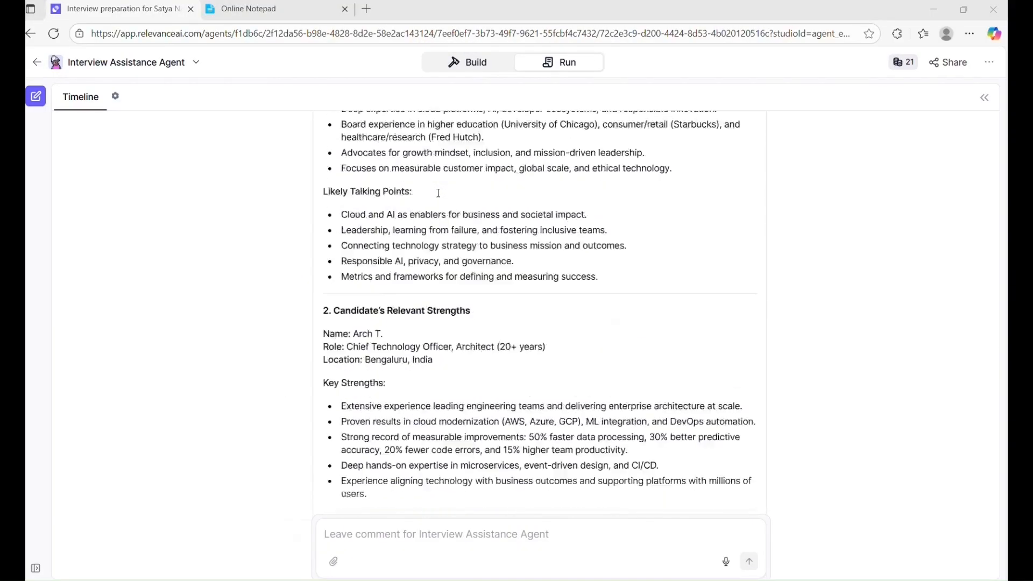
{"action": "scroll", "coordinate": [439, 193], "scroll_direction": "down", "scroll_amount": 5}
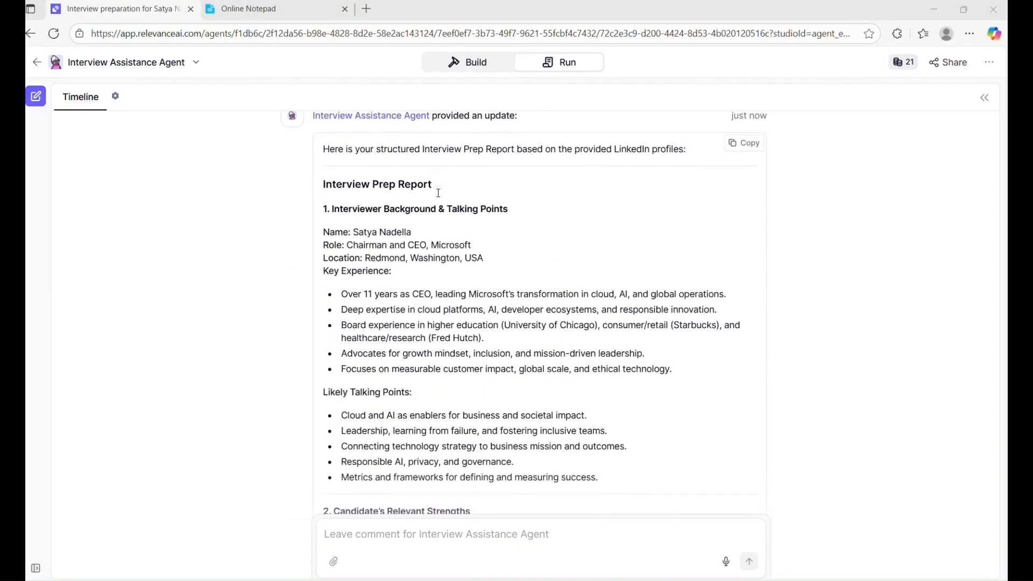
{"action": "scroll", "coordinate": [438, 193], "scroll_direction": "down", "scroll_amount": 3}
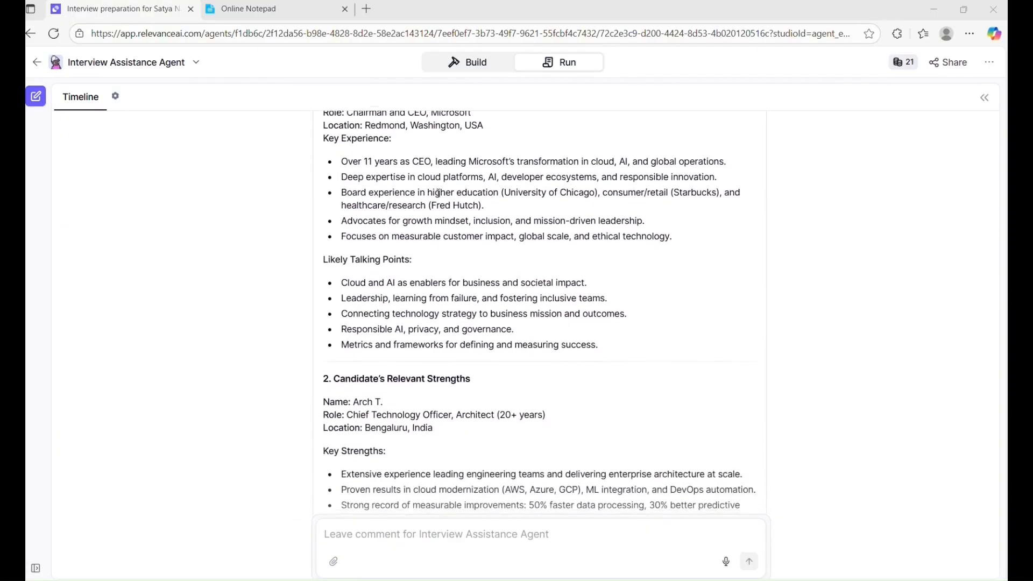
{"action": "scroll", "coordinate": [439, 192], "scroll_direction": "down", "scroll_amount": 1}
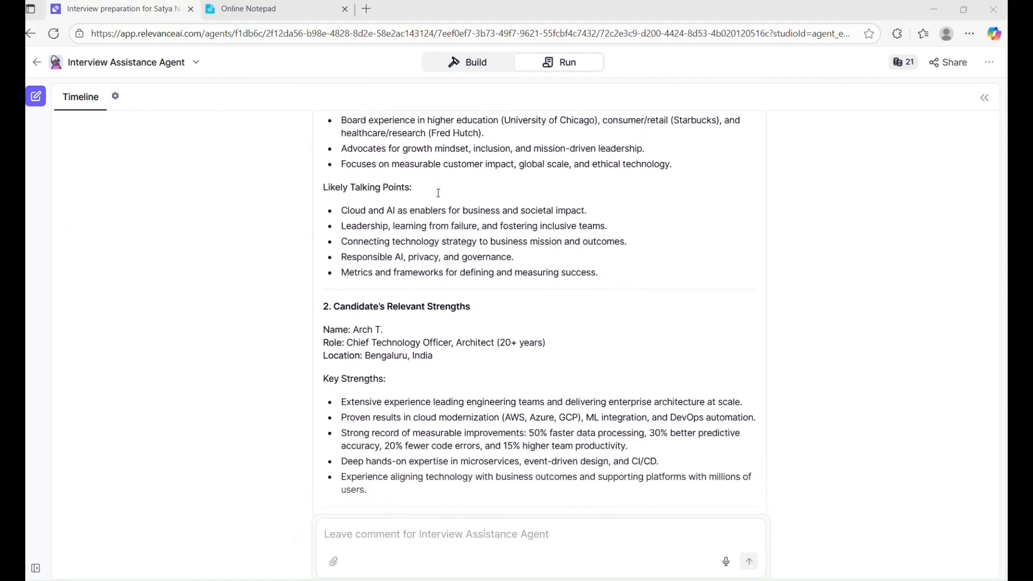
{"action": "scroll", "coordinate": [439, 193], "scroll_direction": "down", "scroll_amount": 2}
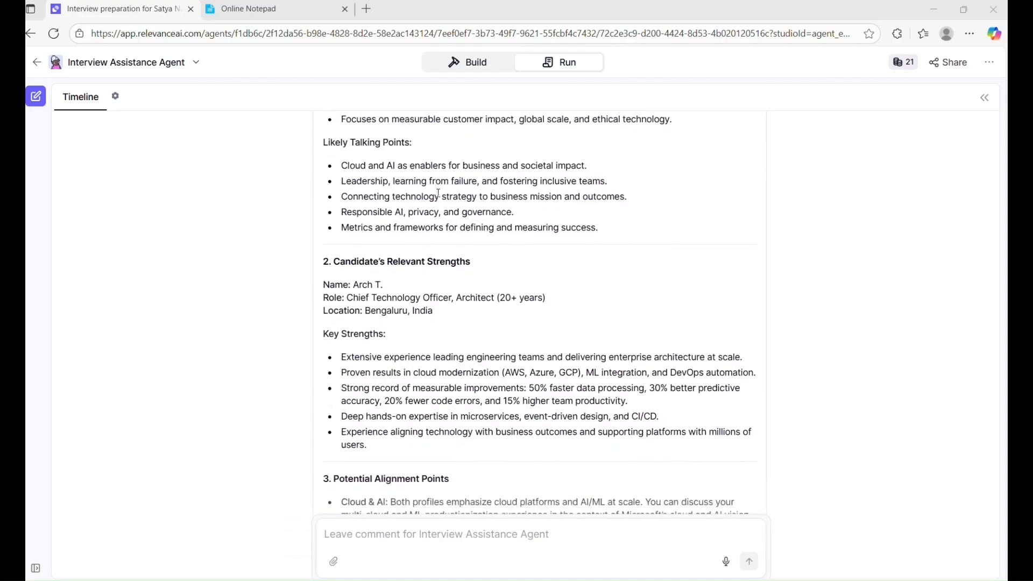
{"action": "scroll", "coordinate": [443, 322], "scroll_direction": "down", "scroll_amount": 3}
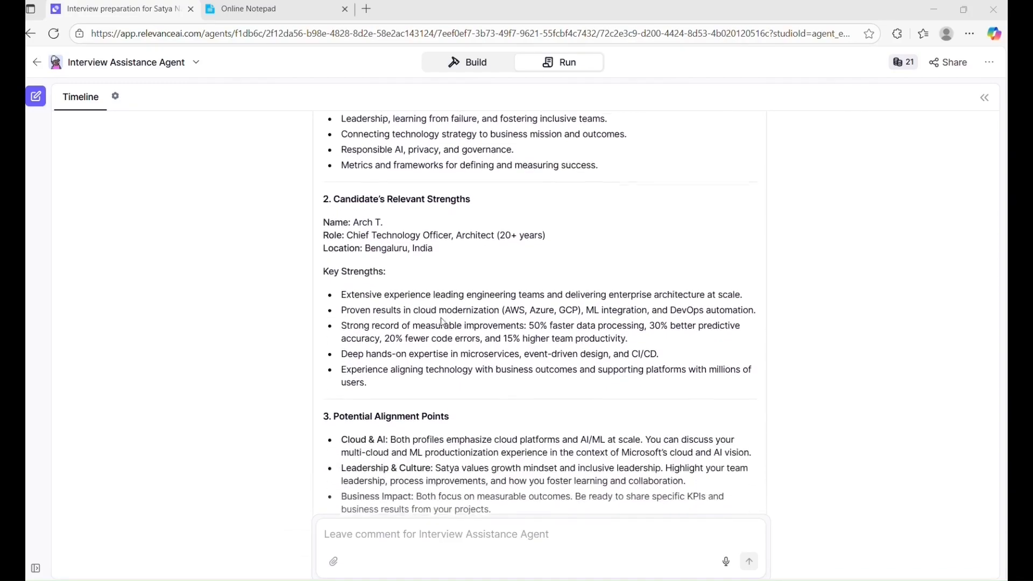
{"action": "scroll", "coordinate": [443, 321], "scroll_direction": "down", "scroll_amount": 4}
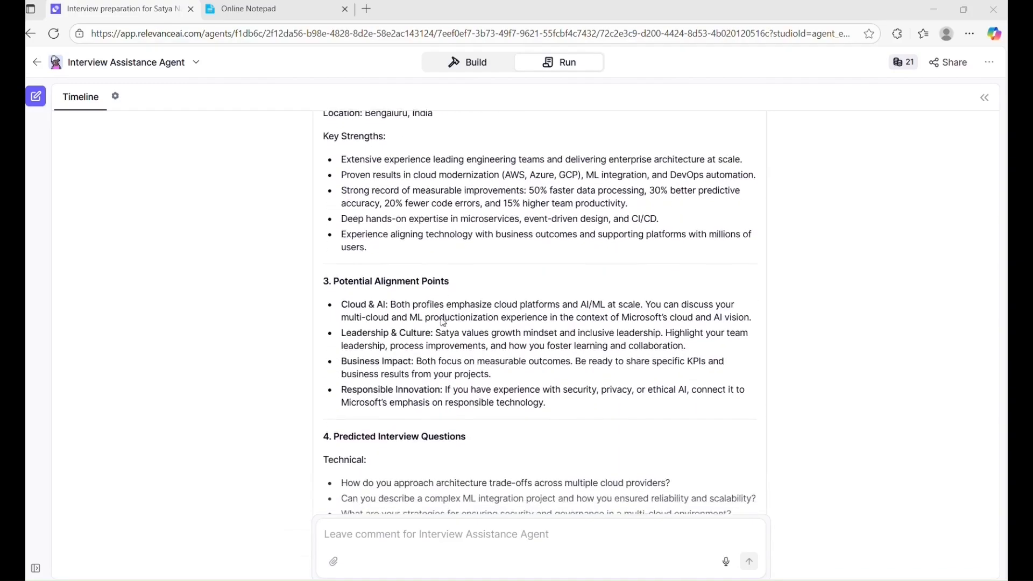
{"action": "scroll", "coordinate": [443, 322], "scroll_direction": "down", "scroll_amount": 3}
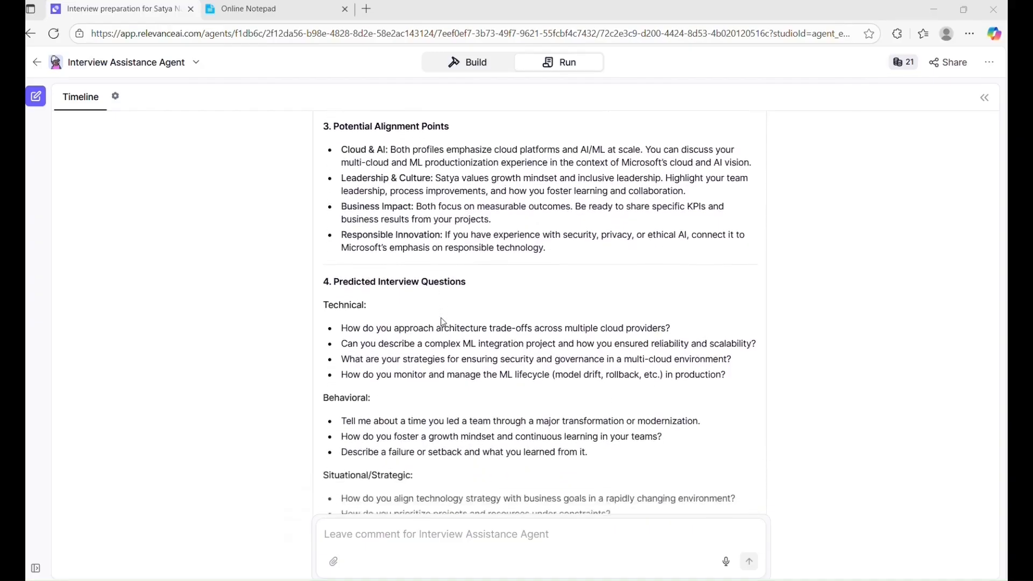
{"action": "scroll", "coordinate": [443, 322], "scroll_direction": "down", "scroll_amount": 7}
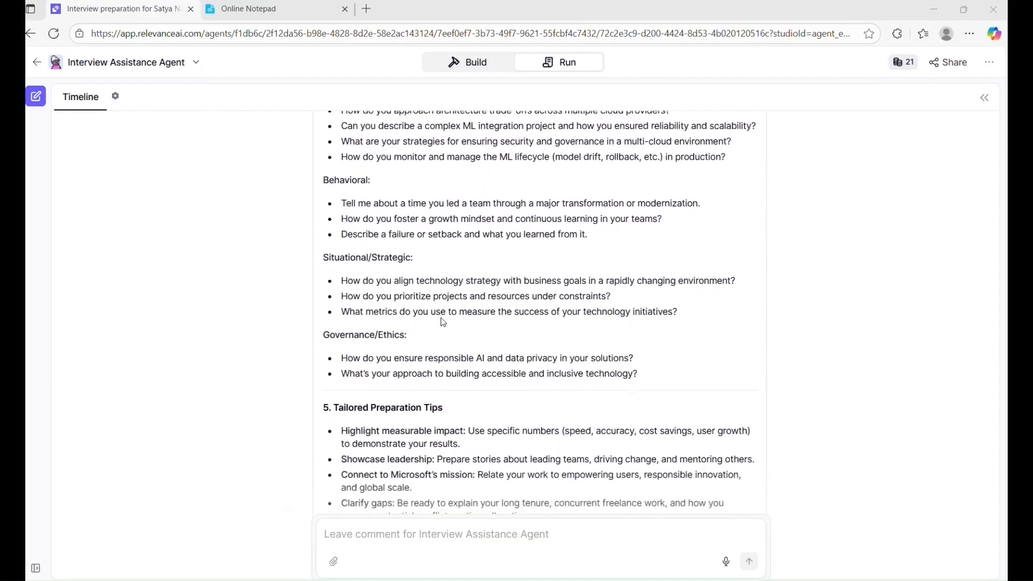
{"action": "scroll", "coordinate": [443, 322], "scroll_direction": "down", "scroll_amount": 3}
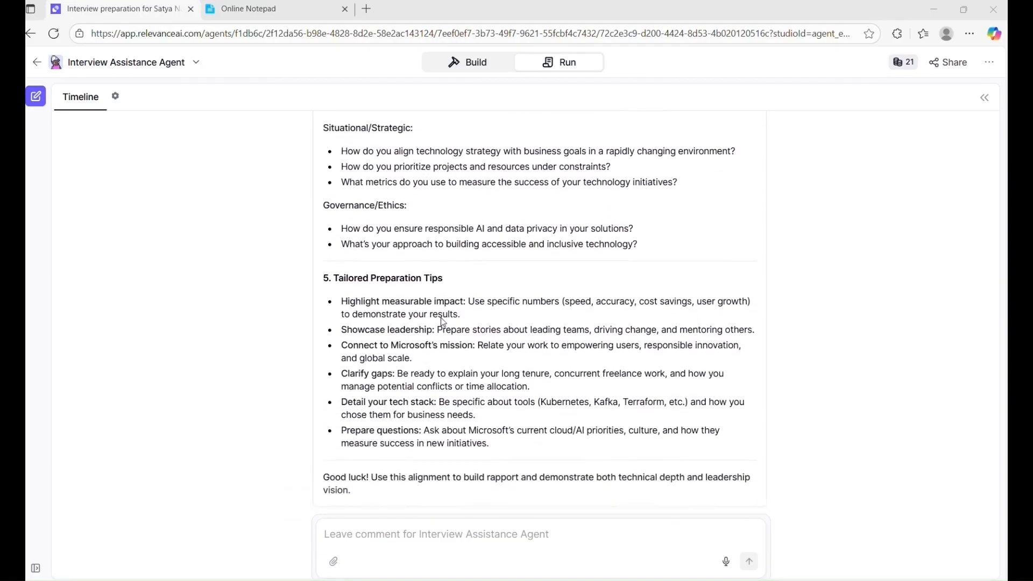
{"action": "scroll", "coordinate": [443, 322], "scroll_direction": "down", "scroll_amount": 1}
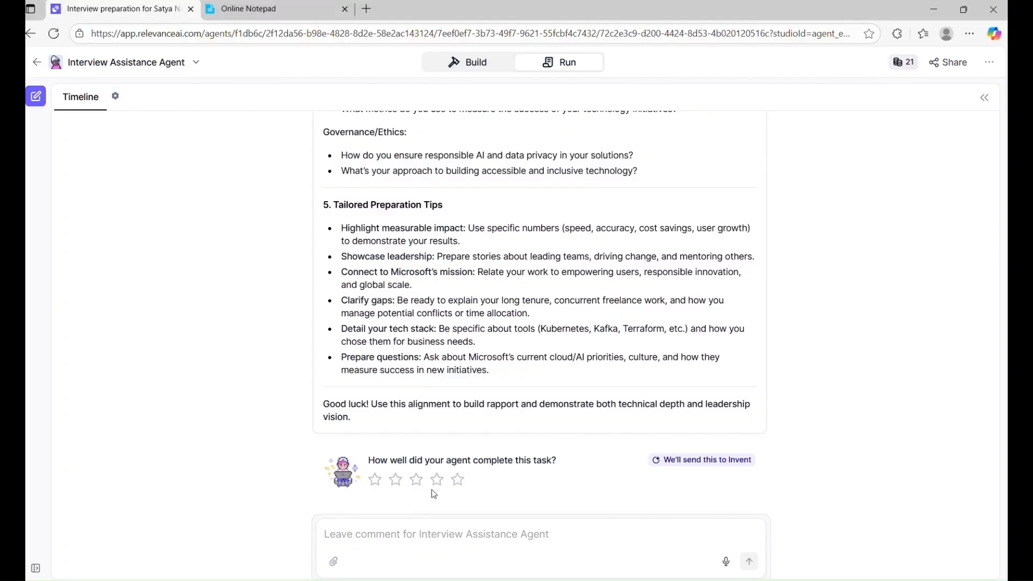
Step: Rate how well the agent completed the task with five stars
{"action": "scroll", "coordinate": [489, 344], "scroll_direction": "up", "scroll_amount": 15}
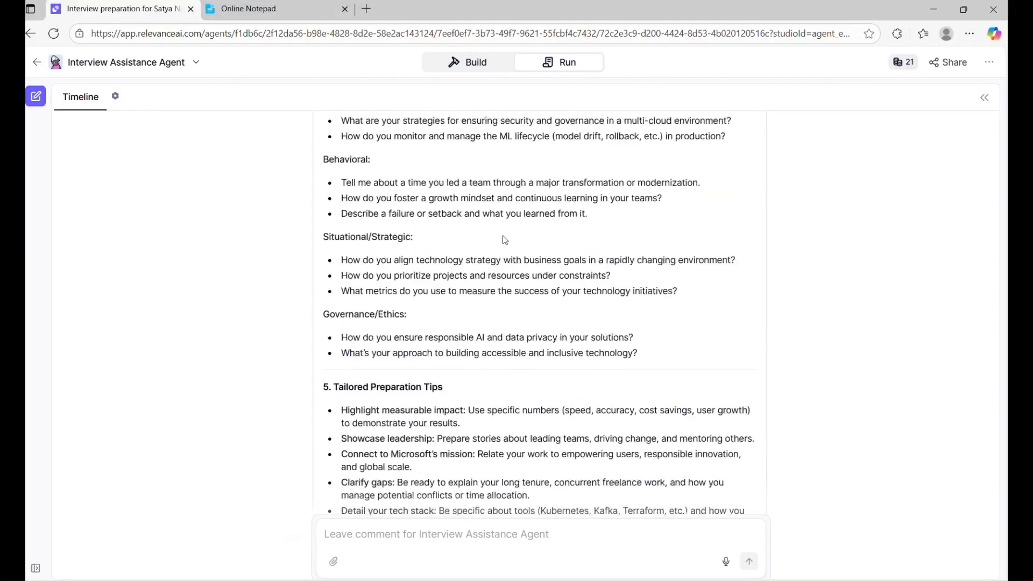
{"action": "scroll", "coordinate": [504, 236], "scroll_direction": "up", "scroll_amount": 12}
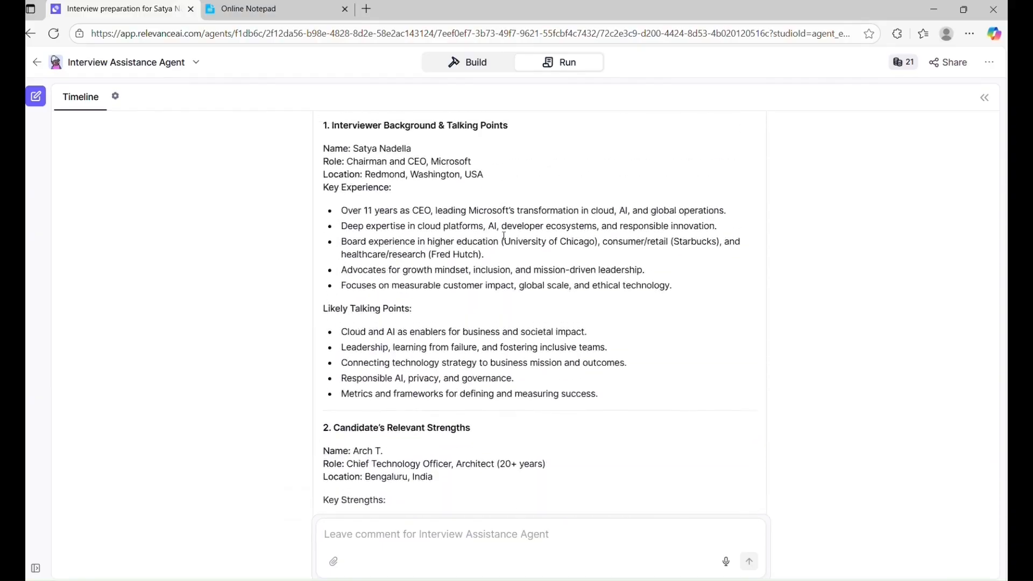
{"action": "scroll", "coordinate": [503, 240], "scroll_direction": "up", "scroll_amount": 3}
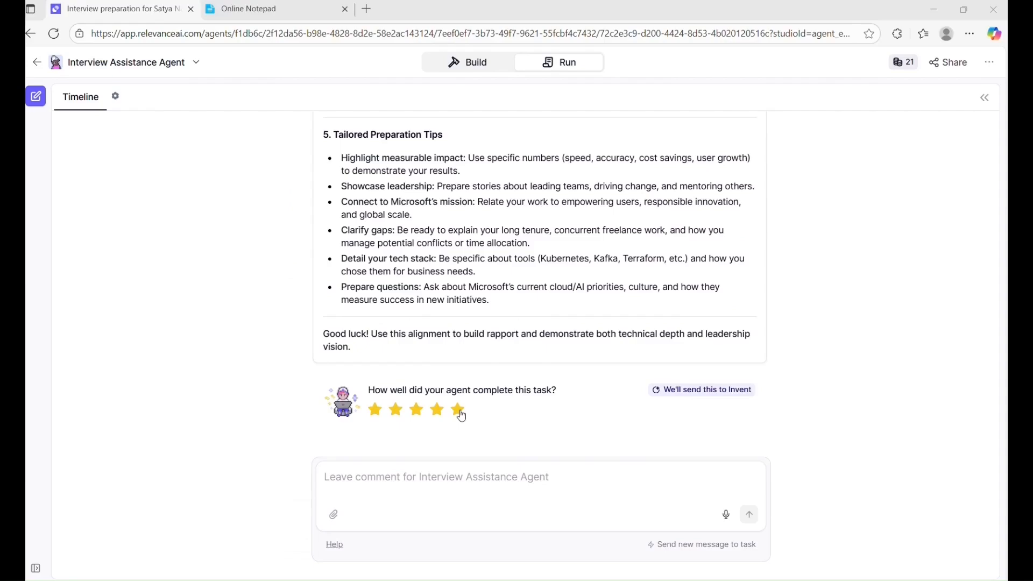
{"action": "left_click", "coordinate": [460, 414]}
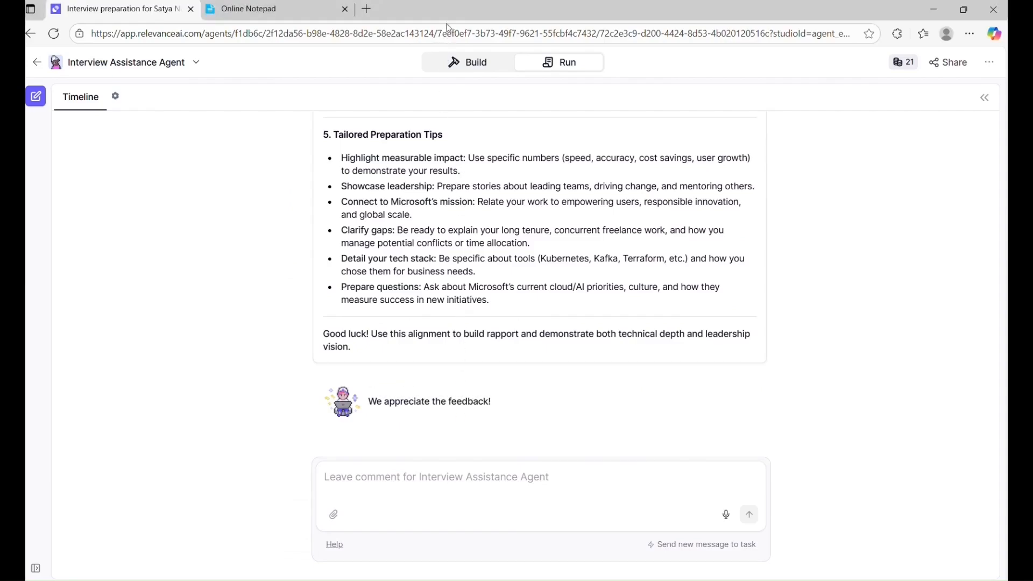